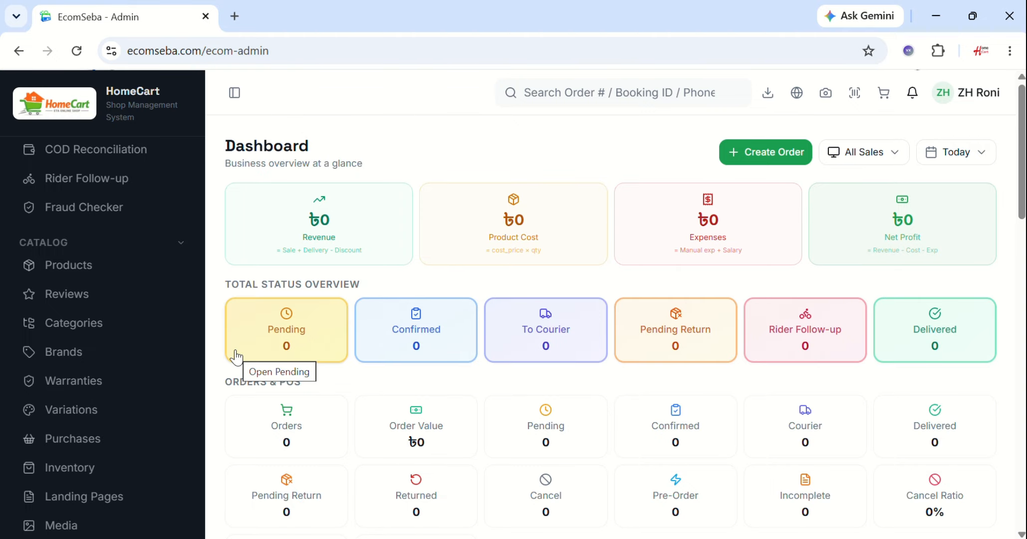
Step: Look through the shop's management sections and open the product list
scroll(137, 339, "up", 6)
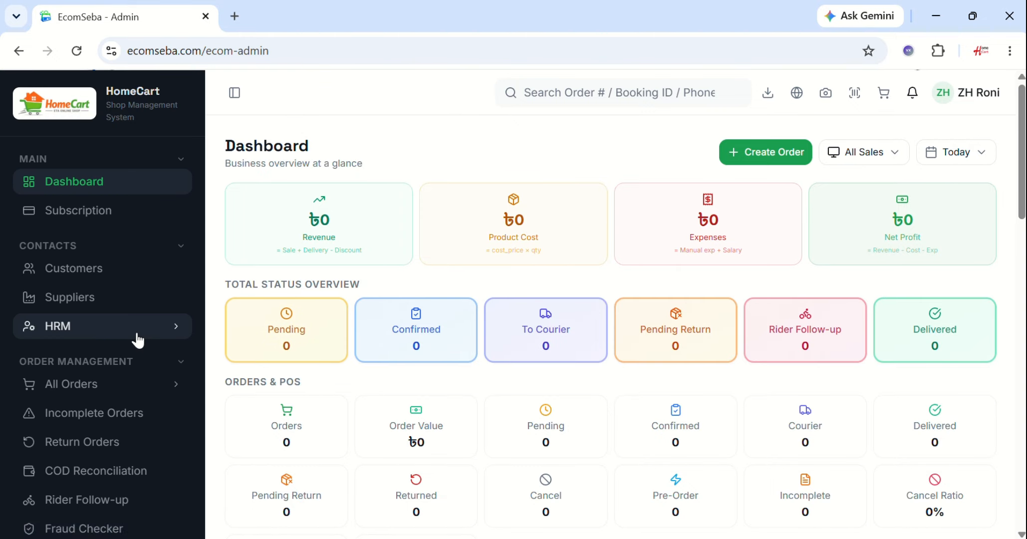
scroll(132, 341, "down", 5)
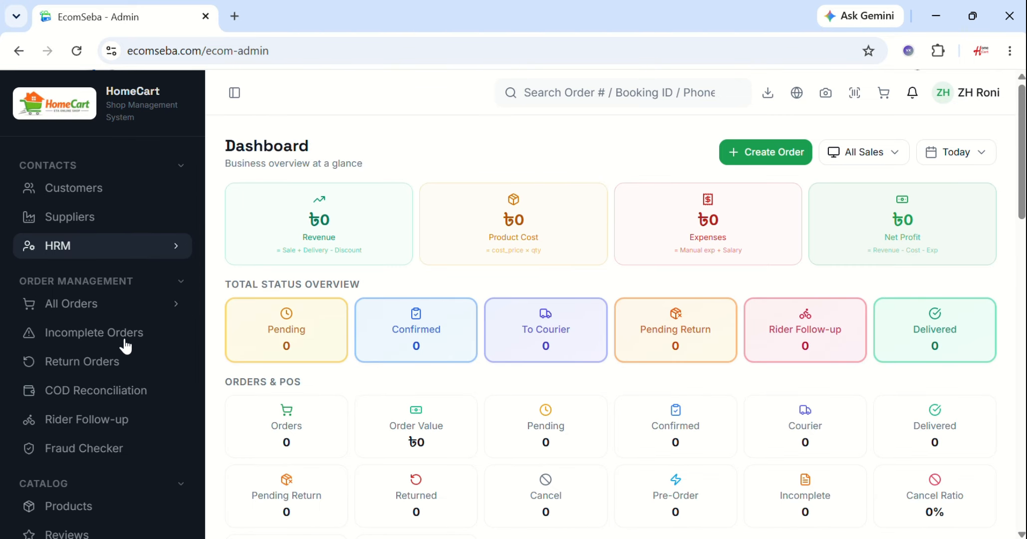
left_click(83, 352)
scroll(452, 348, "down", 3)
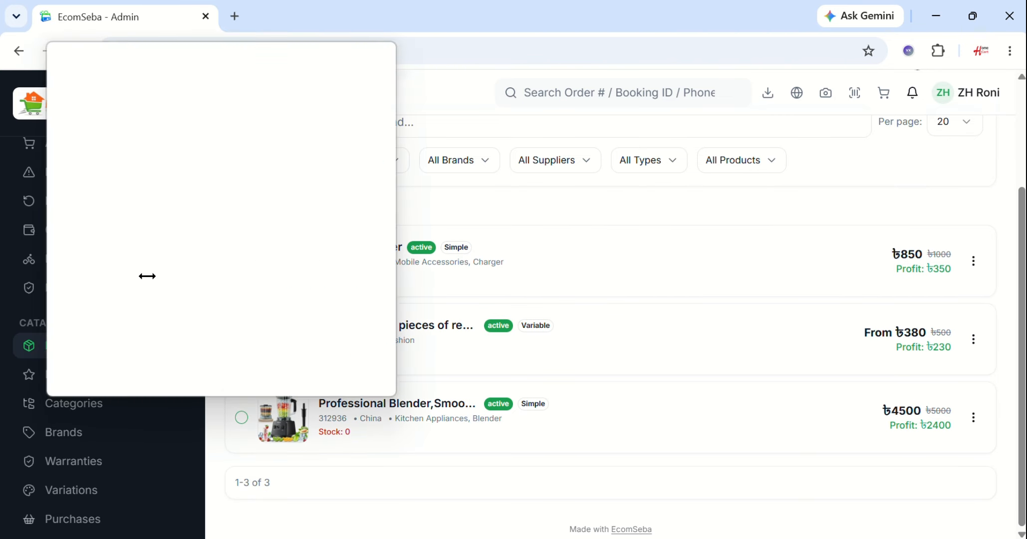
left_click(378, 54)
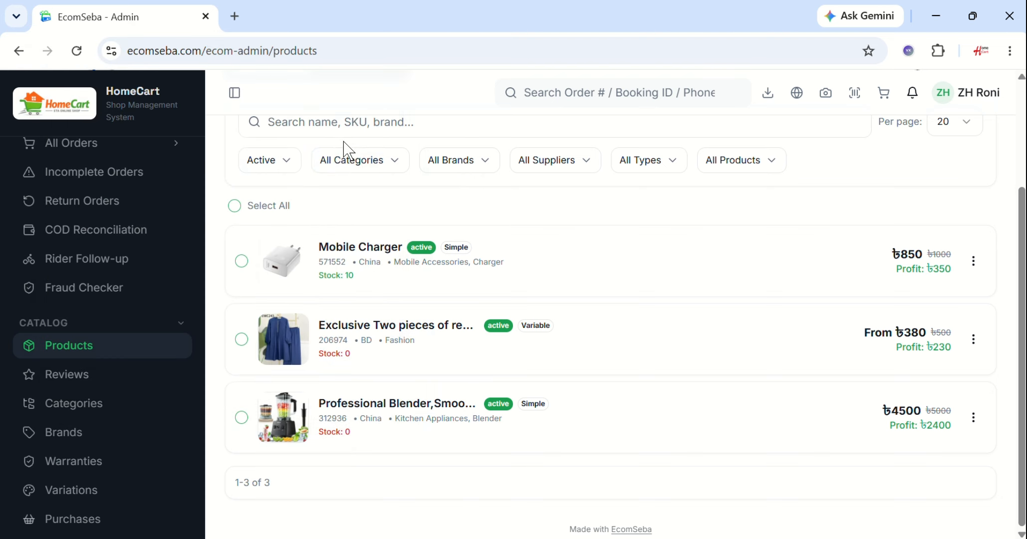
Step: Open the advanced settings and locate the Supplier Management feature under Inventory & Products
scroll(145, 372, "down", 3)
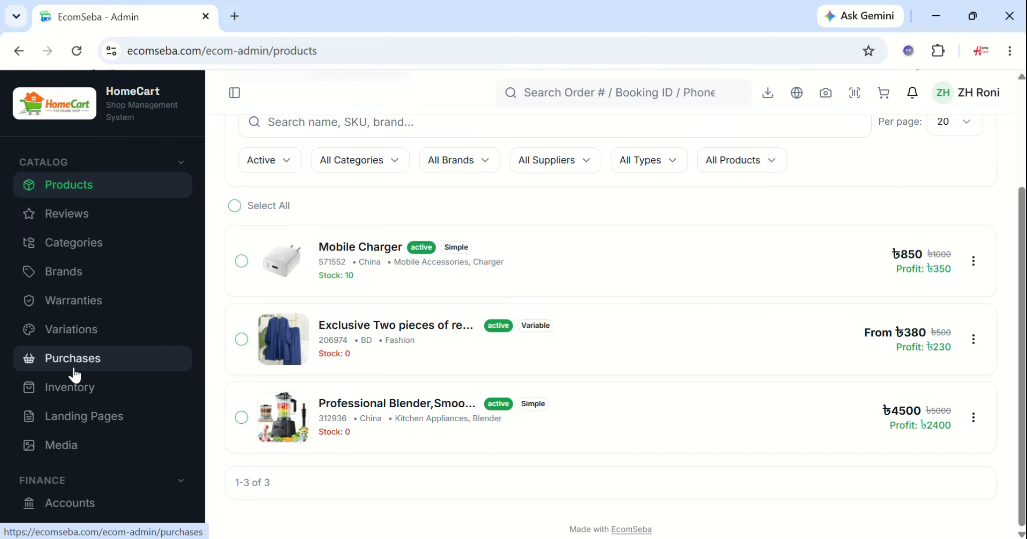
scroll(75, 374, "down", 5)
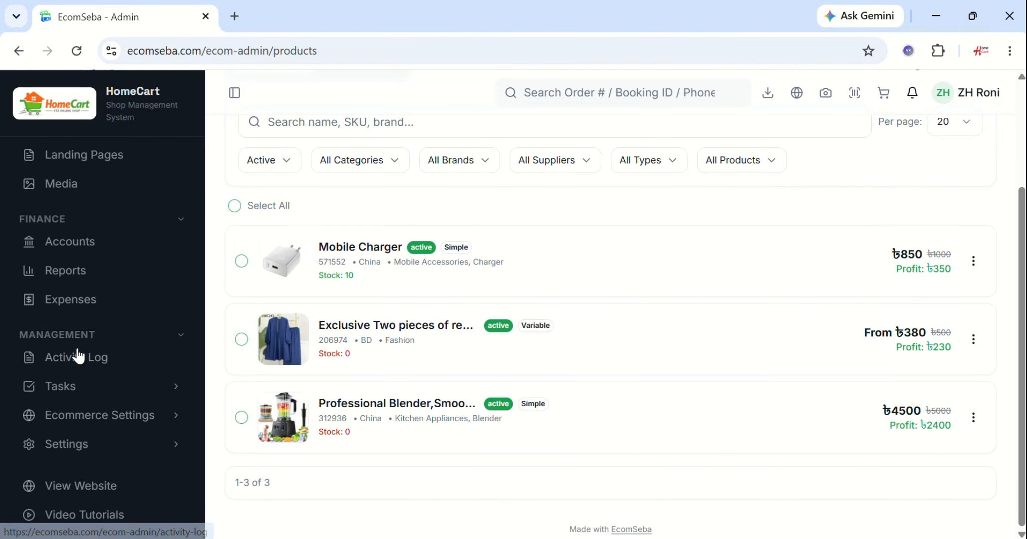
left_click(74, 451)
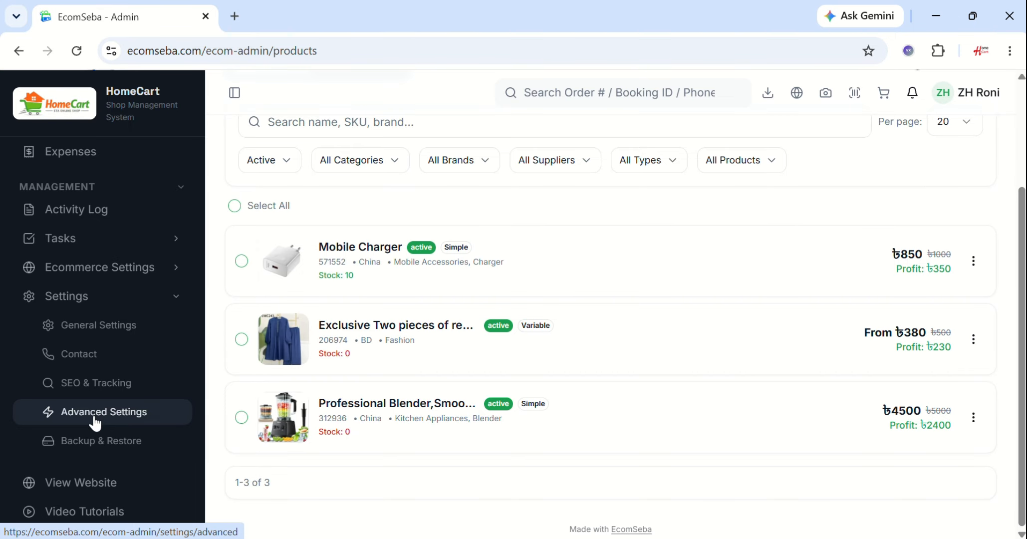
left_click(96, 421)
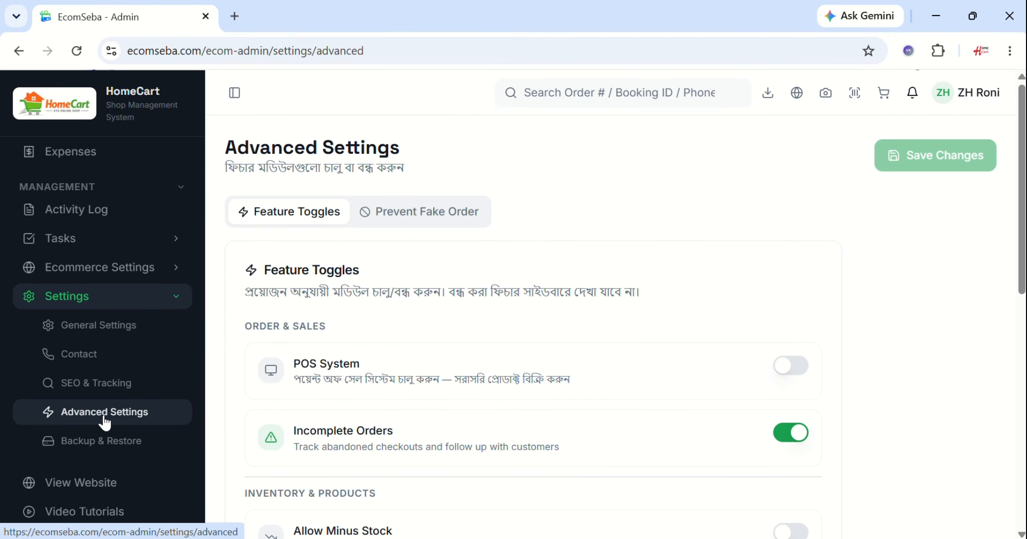
scroll(444, 358, "down", 6)
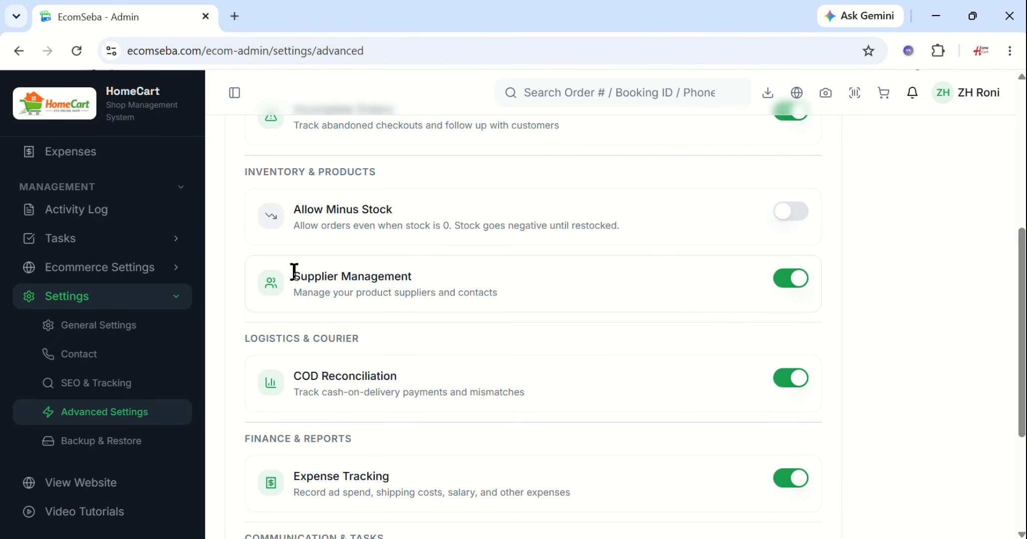
left_click_drag(293, 272, 687, 294)
left_click(906, 312)
Step: Turn off Supplier Management, save the settings, and check which sections the navigation still offers
left_click(794, 278)
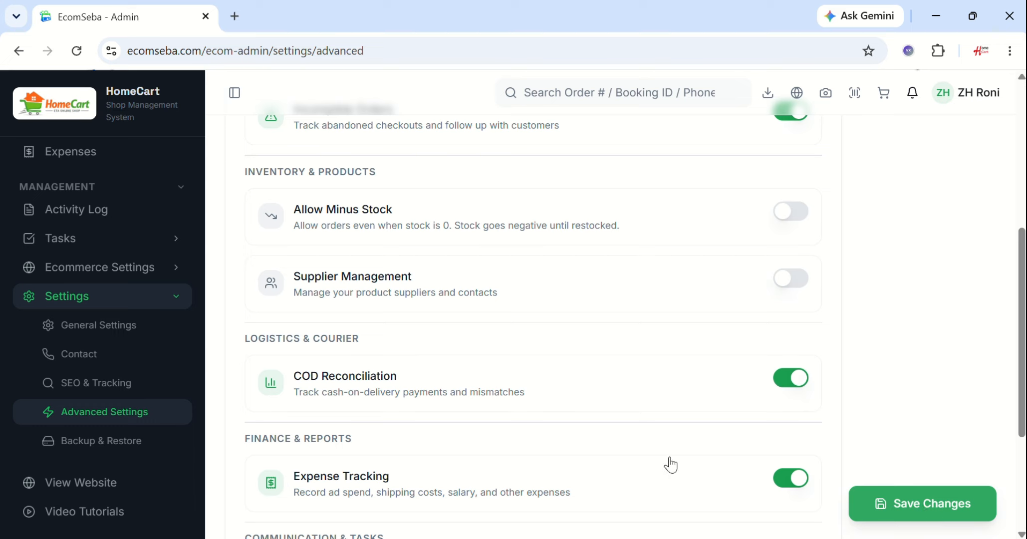
scroll(40, 287, "up", 10)
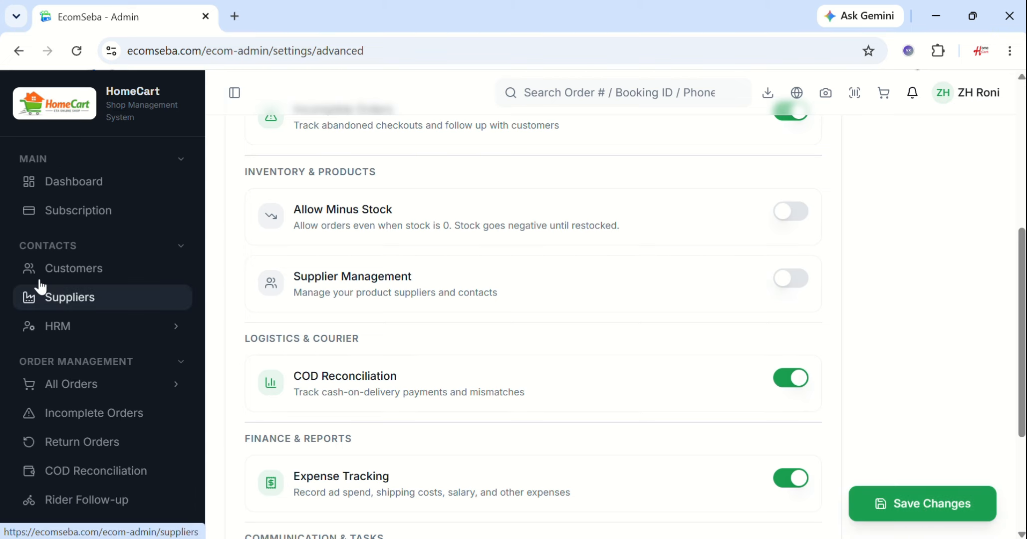
scroll(114, 432, "down", 3)
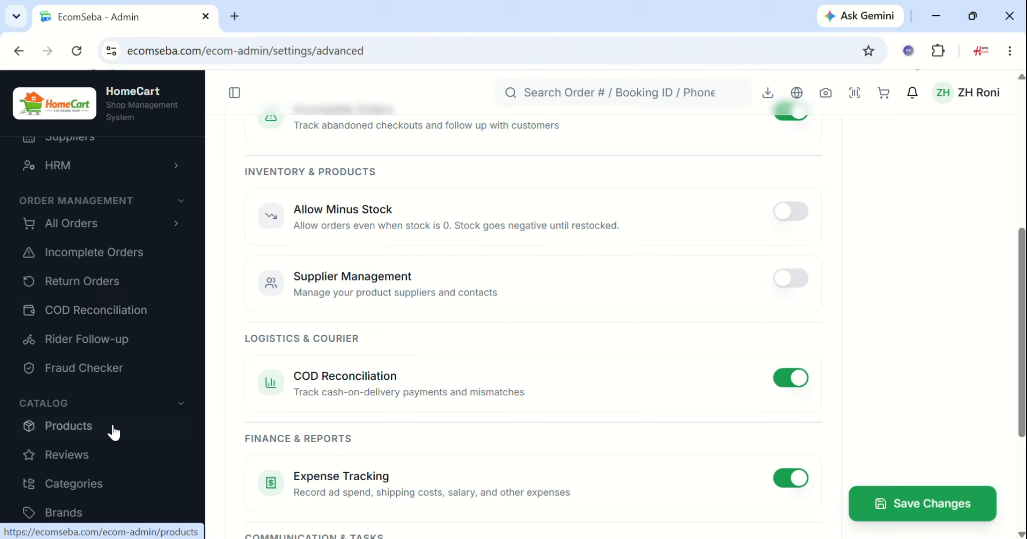
scroll(114, 432, "down", 3)
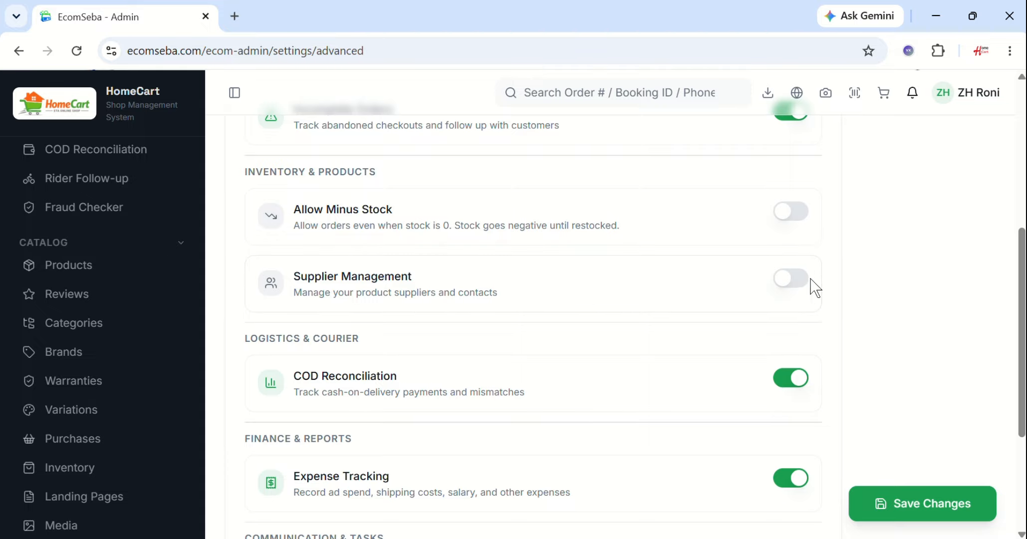
left_click(933, 513)
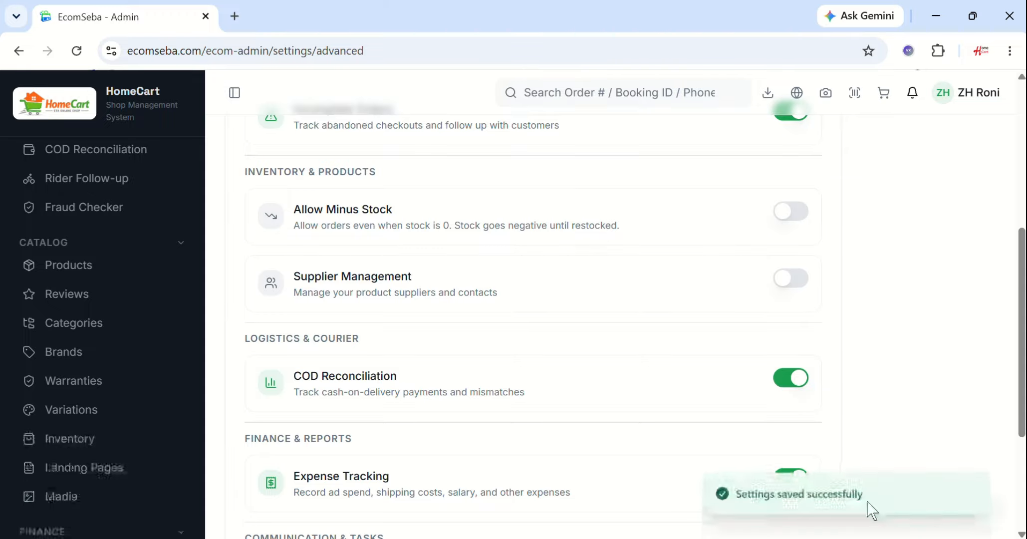
scroll(78, 382, "up", 2)
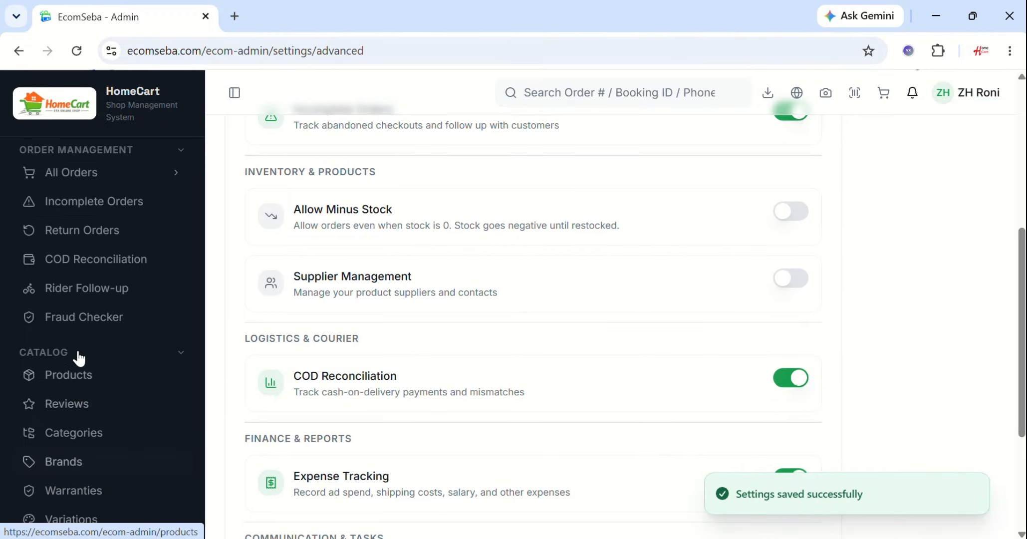
scroll(78, 357, "up", 2)
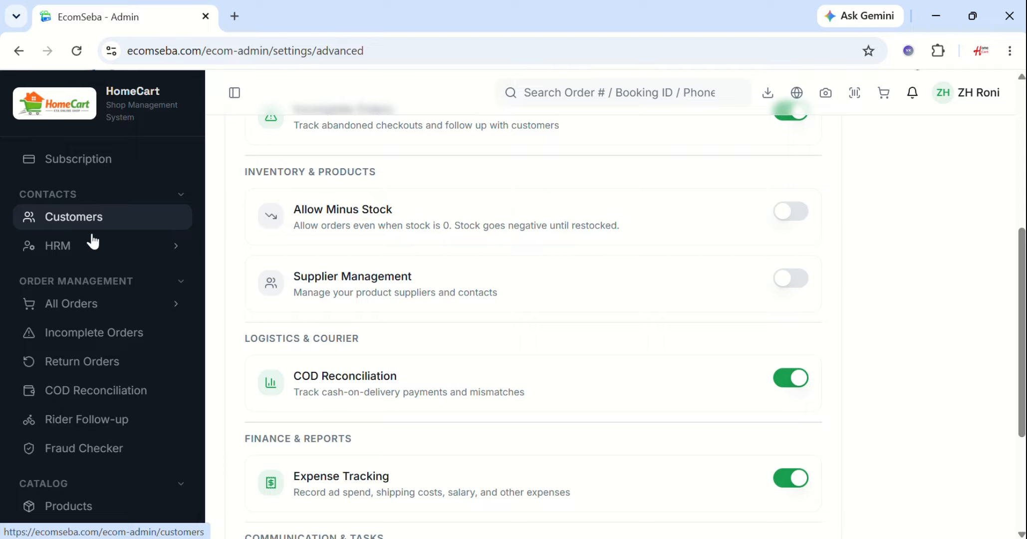
scroll(55, 346, "down", 2)
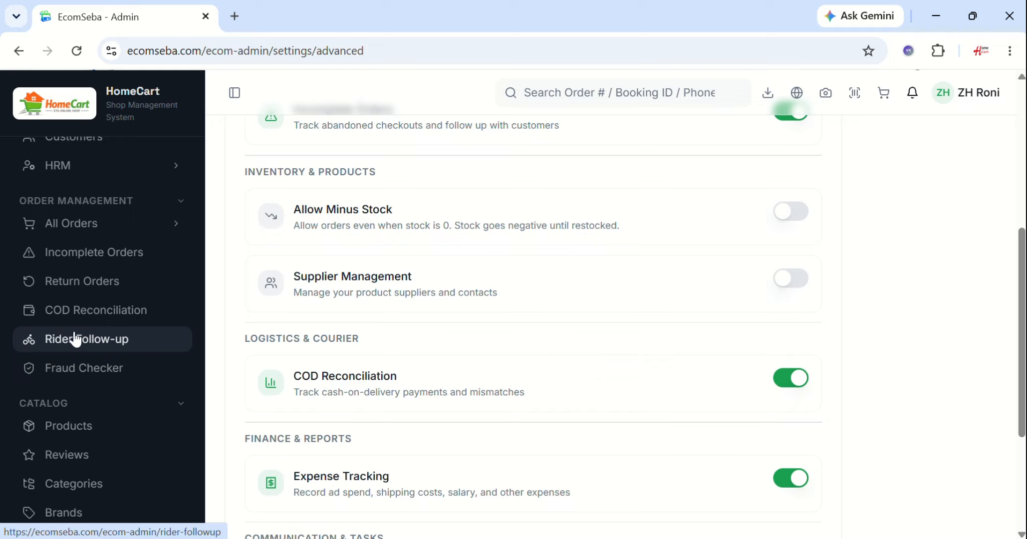
Step: Turn Supplier Management back on and save the settings
left_click(784, 282)
left_click(901, 512)
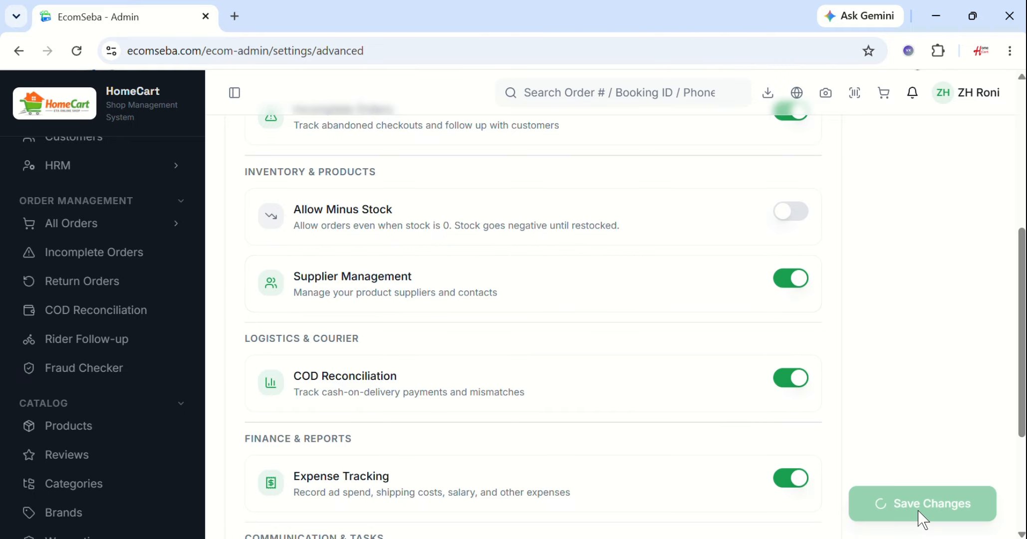
scroll(125, 209, "up", 2)
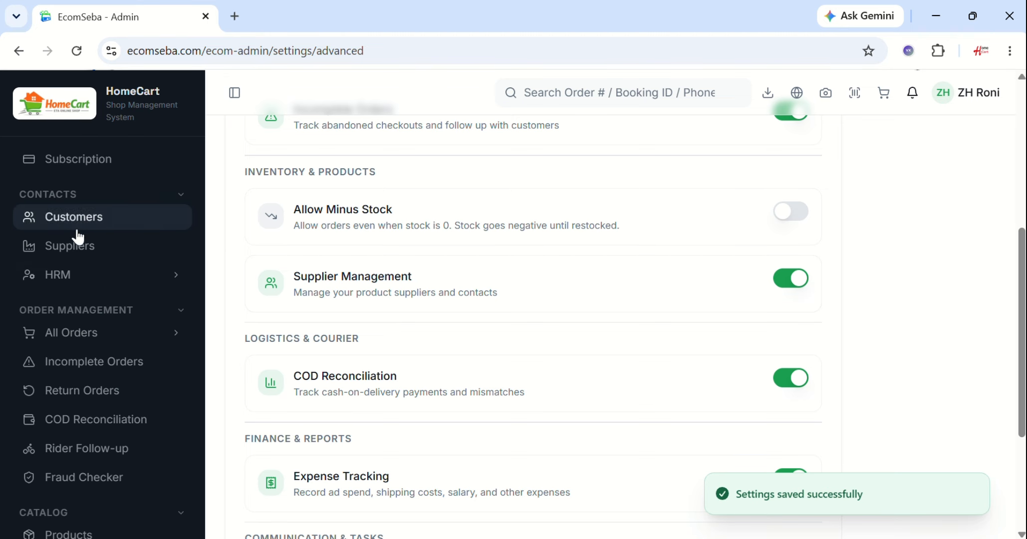
Step: View the purchase management page and open the supplier list
scroll(82, 286, "down", 6)
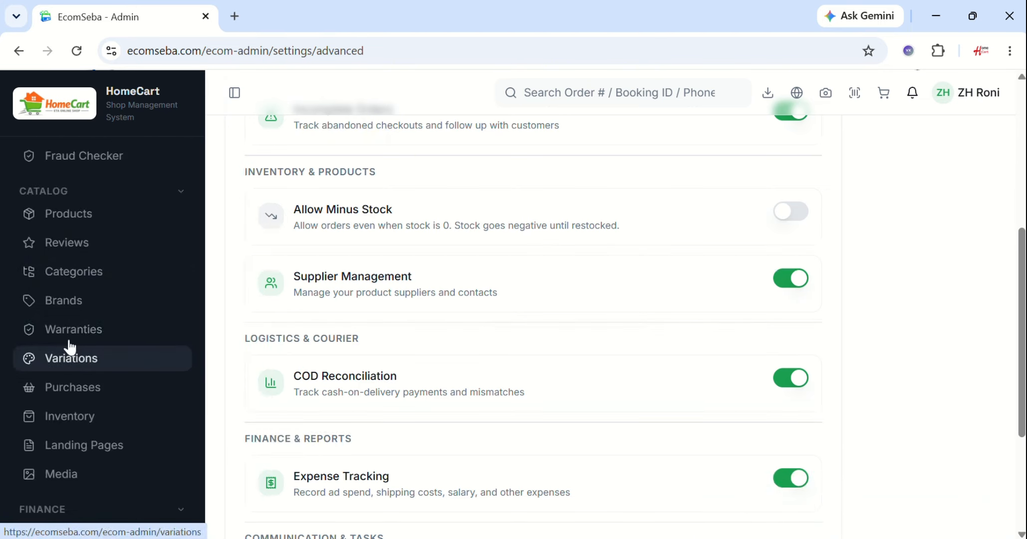
left_click(66, 394)
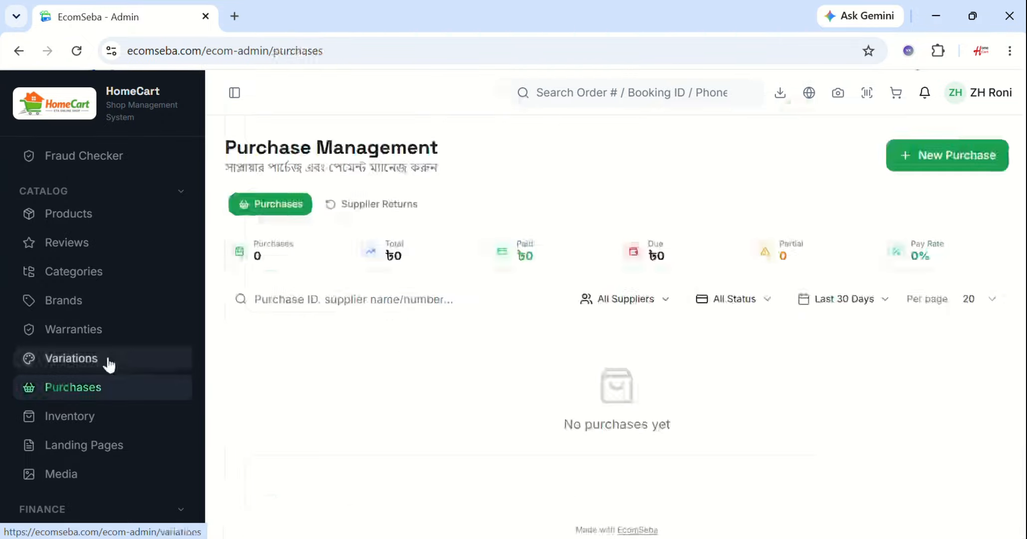
scroll(104, 367, "up", 5)
scroll(107, 367, "up", 3)
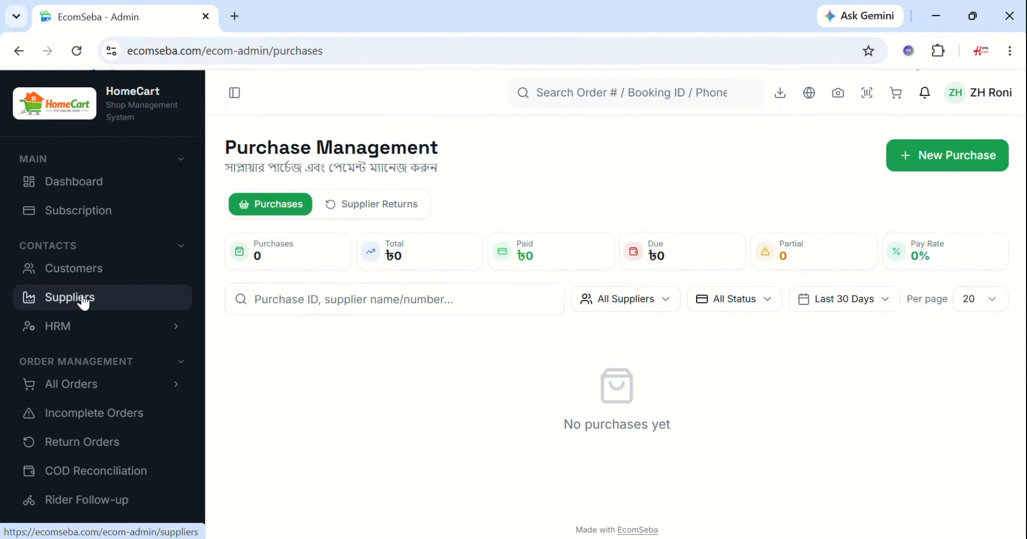
left_click(79, 297)
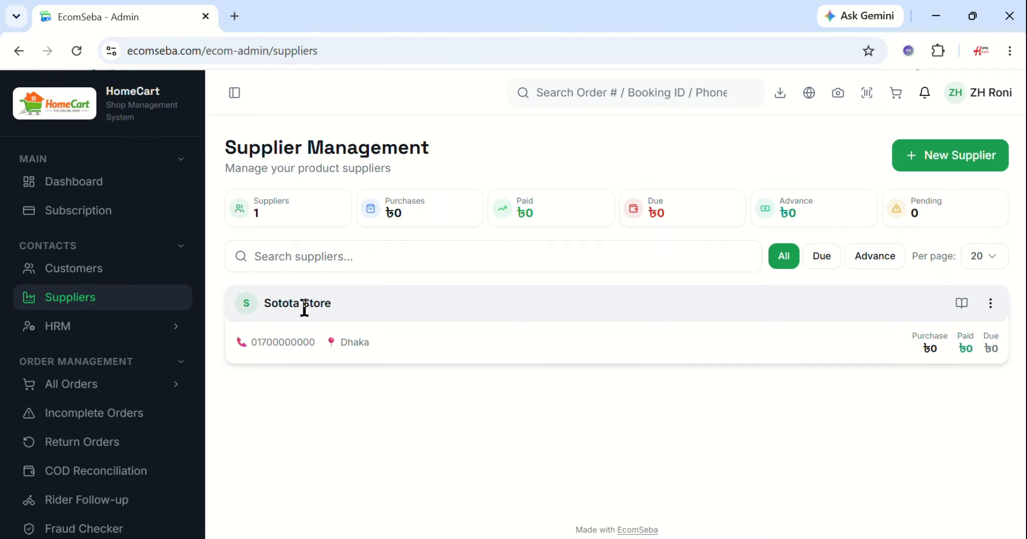
Step: Review the name, company, phone, email and address fields of the new supplier form, and close it
left_click(956, 153)
left_click(379, 218)
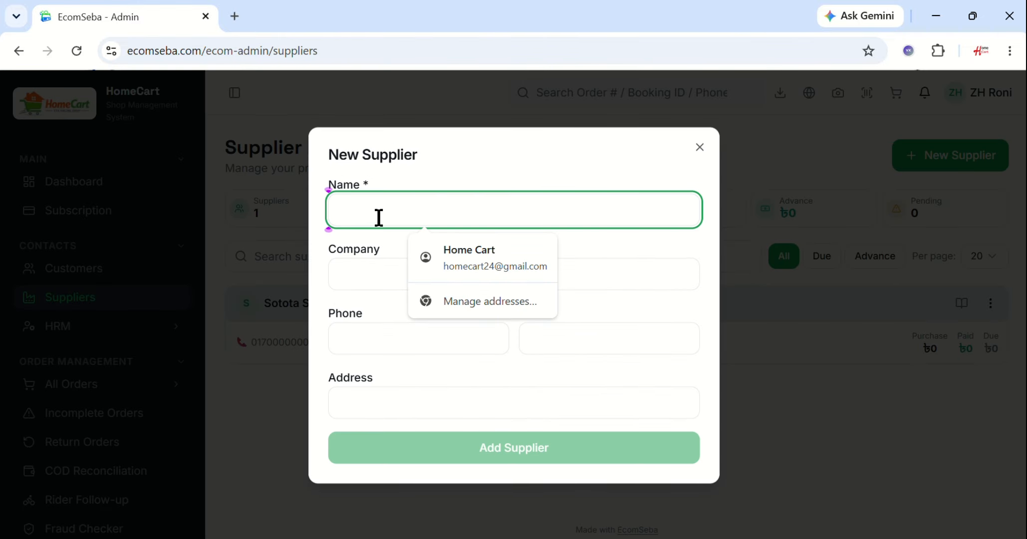
left_click(367, 275)
left_click(408, 332)
left_click(569, 337)
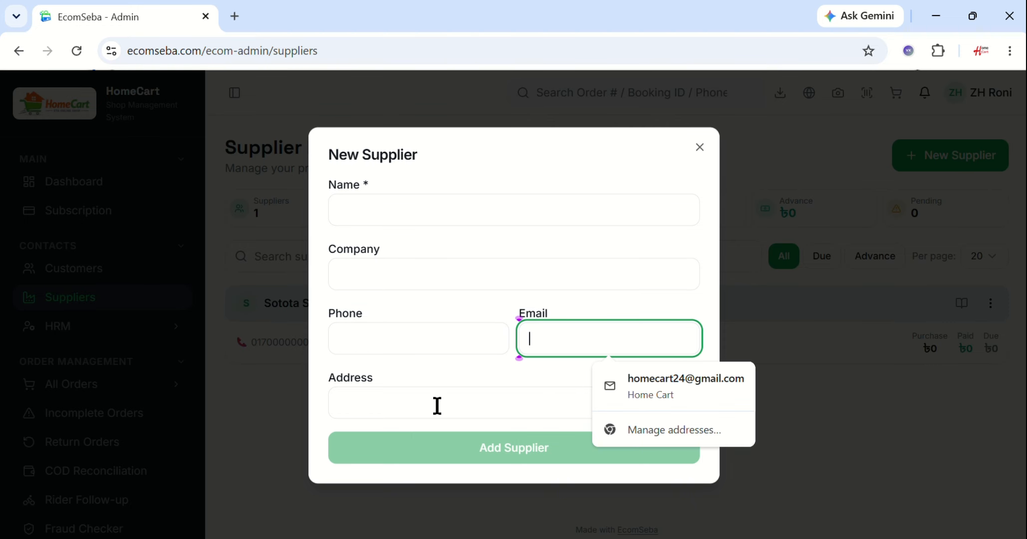
left_click(436, 404)
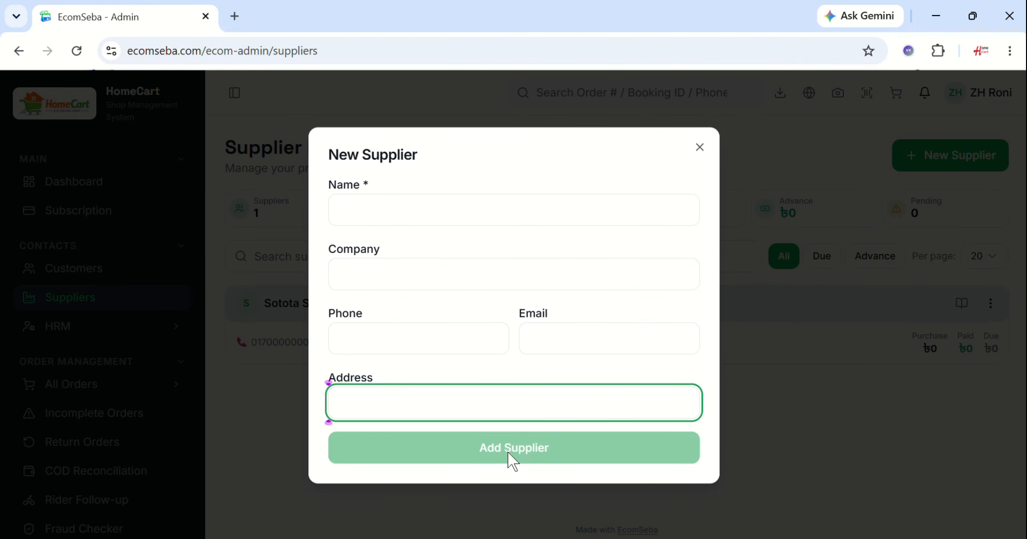
left_click(700, 147)
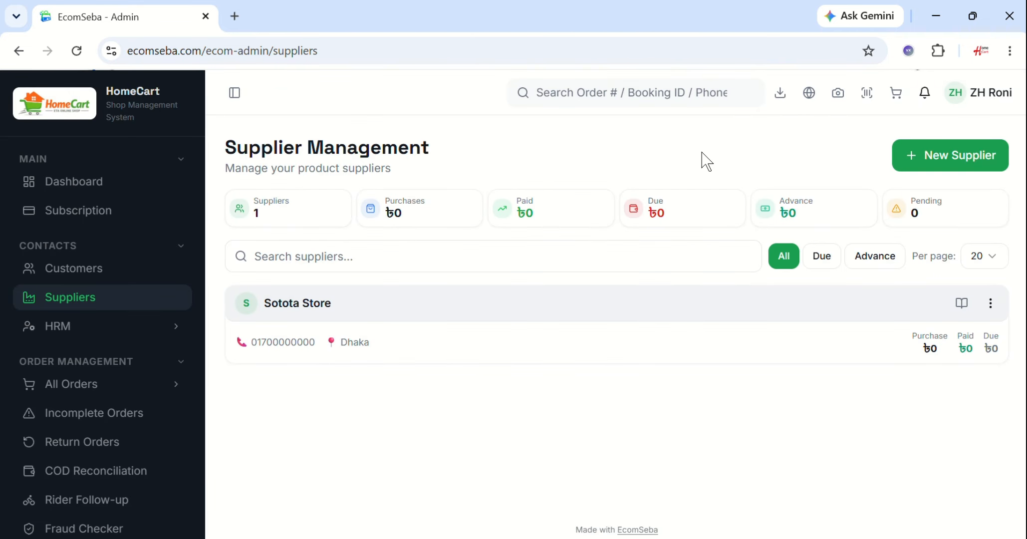
Step: Return to purchase management and start a new supplier purchase order
scroll(76, 379, "down", 3)
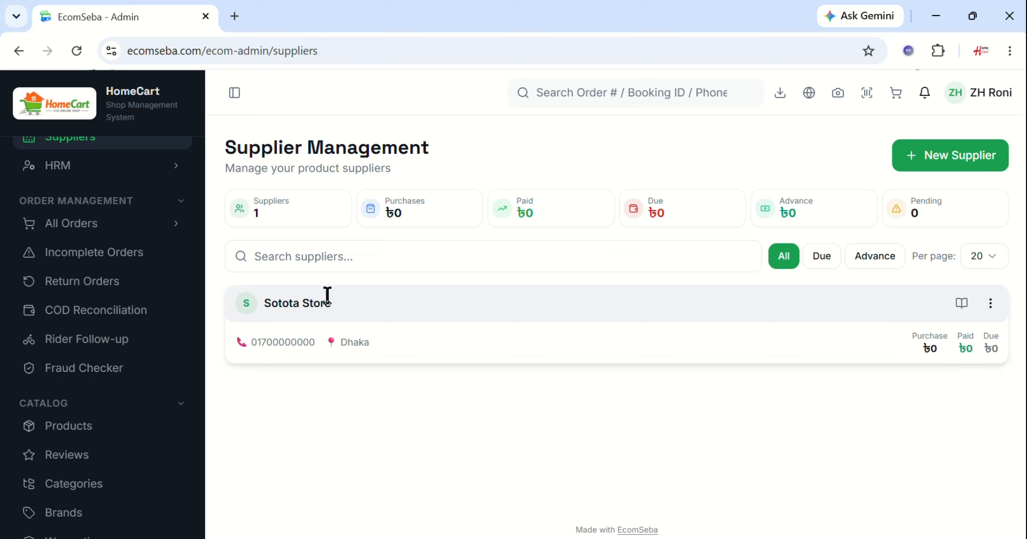
scroll(62, 408, "down", 5)
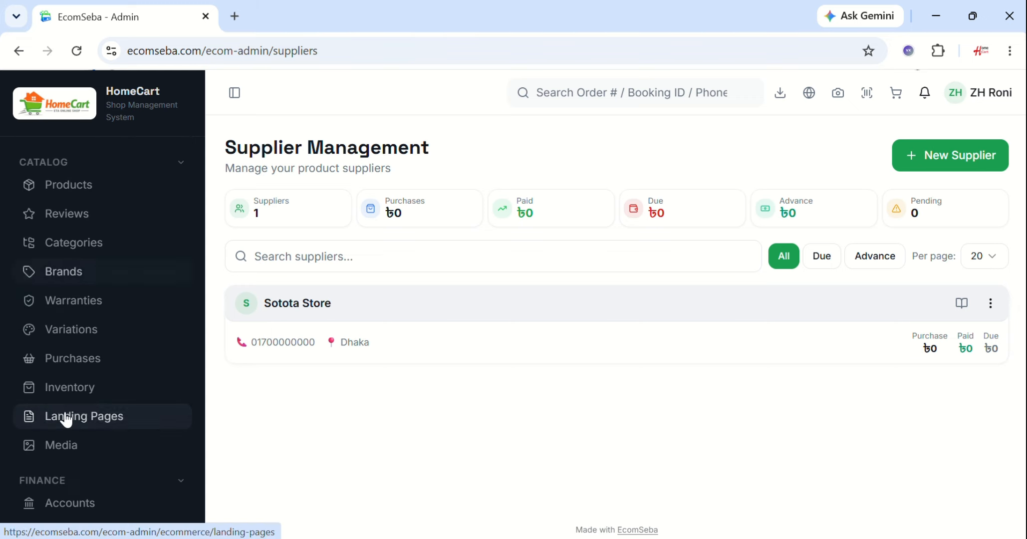
left_click(75, 367)
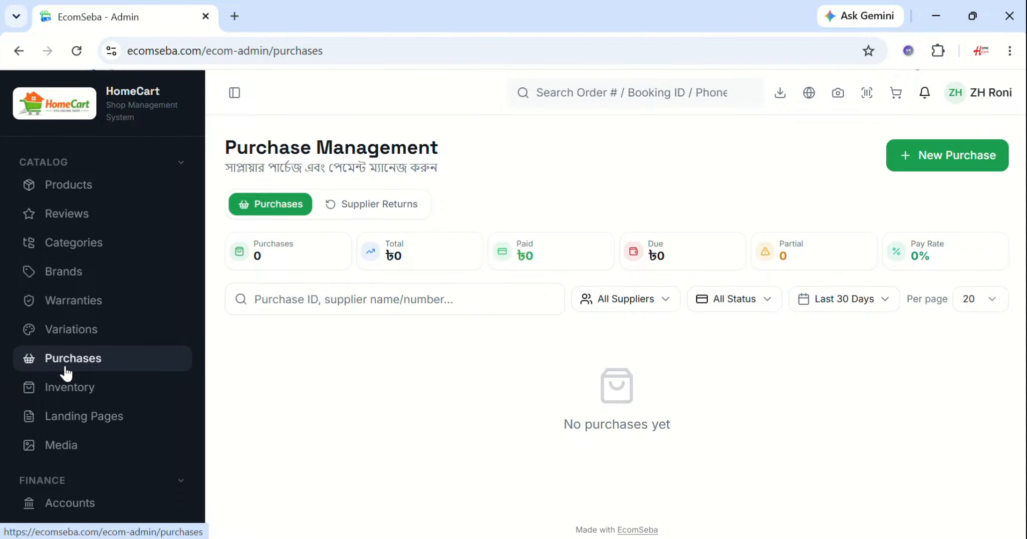
left_click(942, 165)
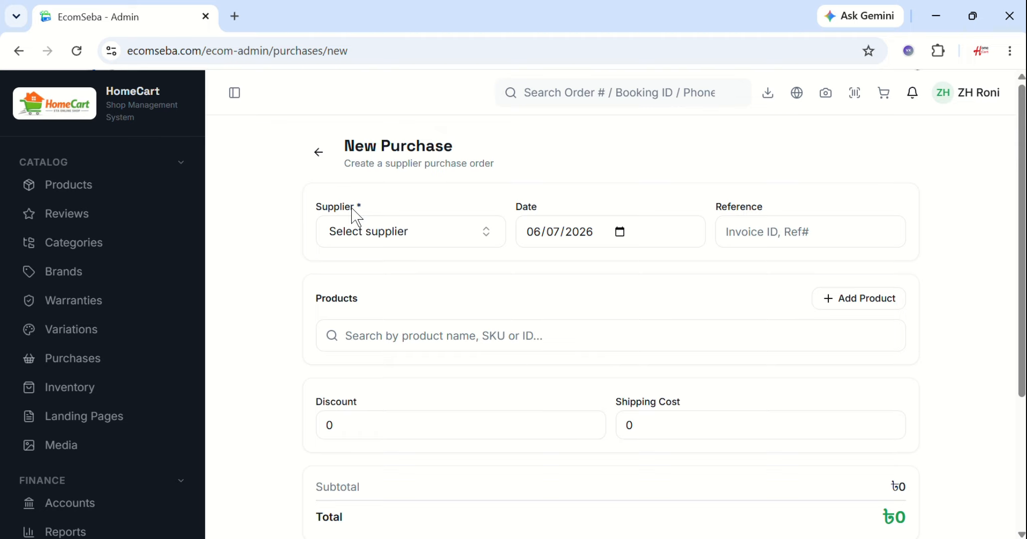
Step: Set the purchase's supplier to Sotota Store and check its date and reference fields
left_click(365, 245)
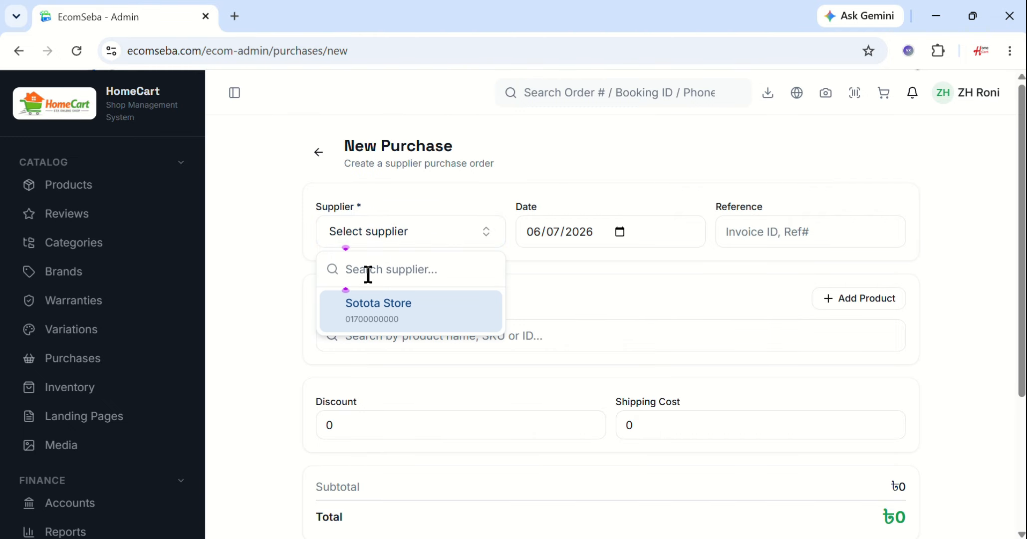
type("sot")
left_click(375, 319)
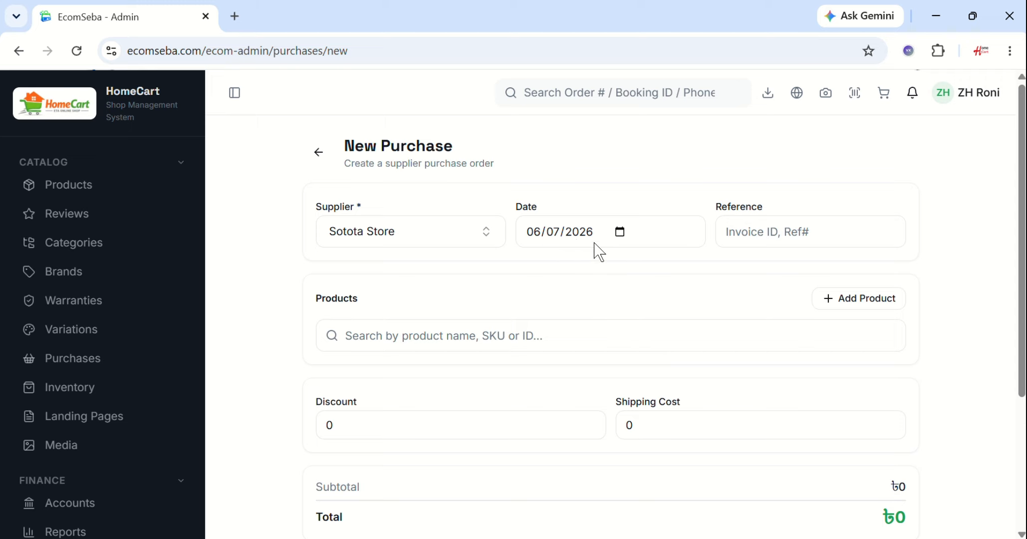
left_click(619, 232)
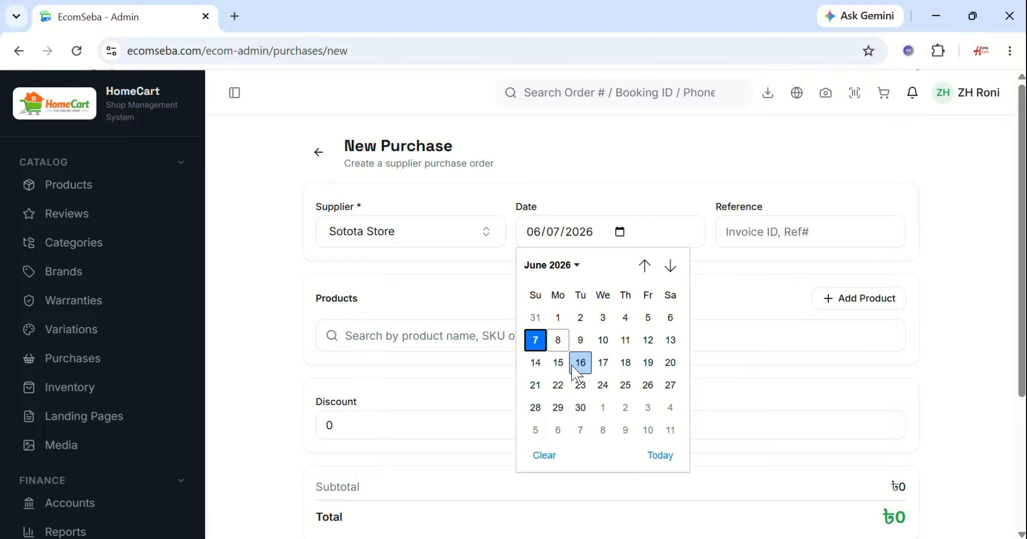
left_click(782, 239)
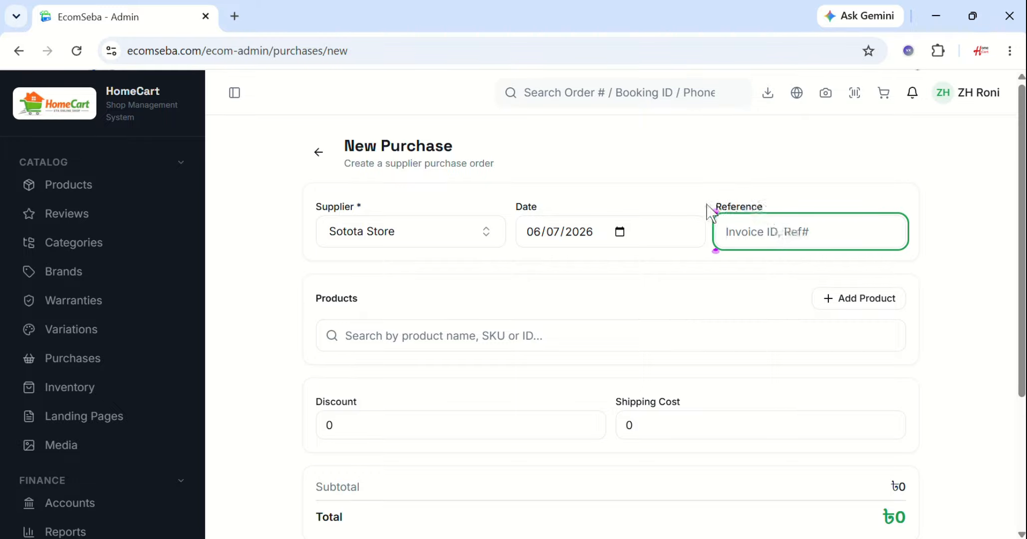
Step: Set the new purchase's reference to 01111
left_click_drag(708, 211, 791, 212)
left_click(753, 230)
type("01111")
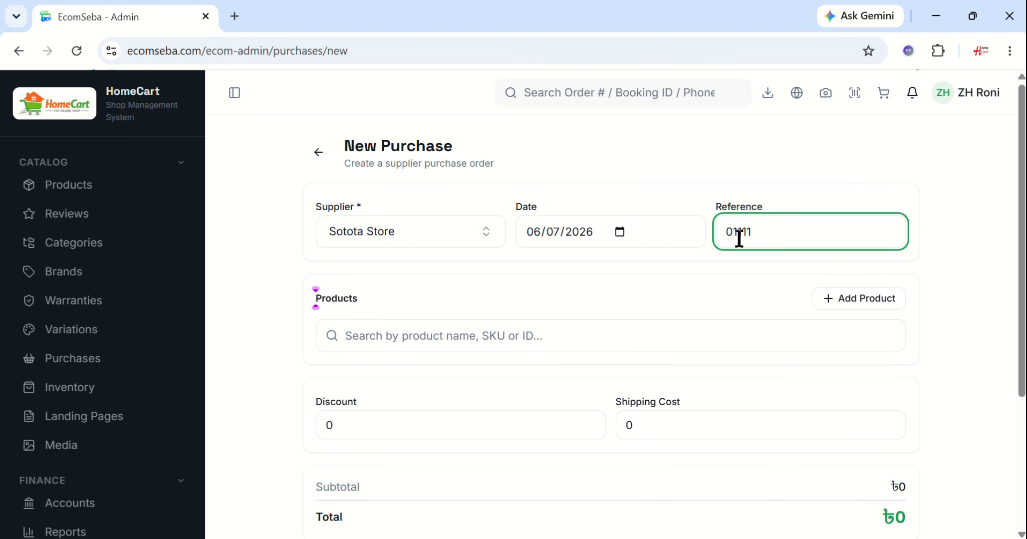
Step: Find the Professional Blender by searching the products for "ble" and add it to the purchase
left_click(365, 339)
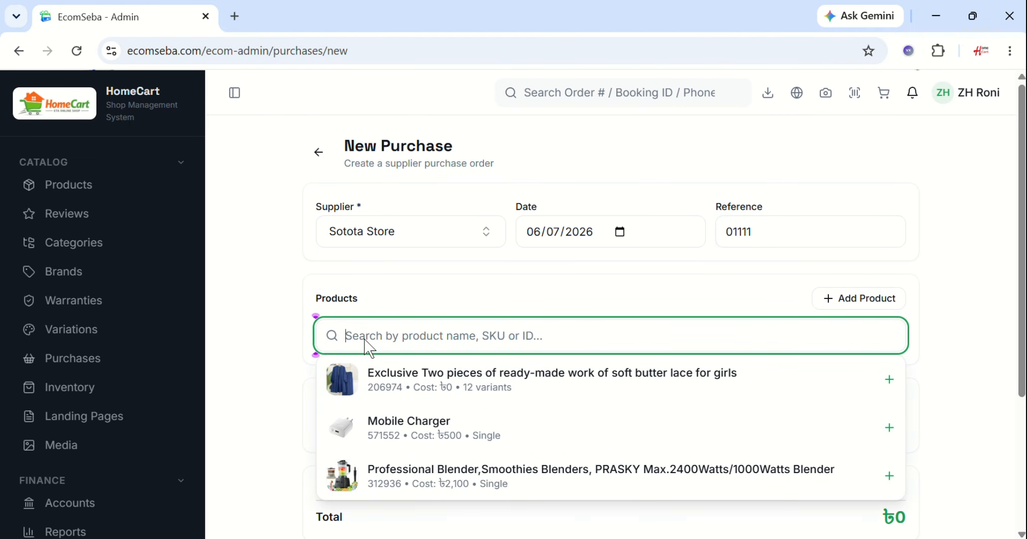
type("ble")
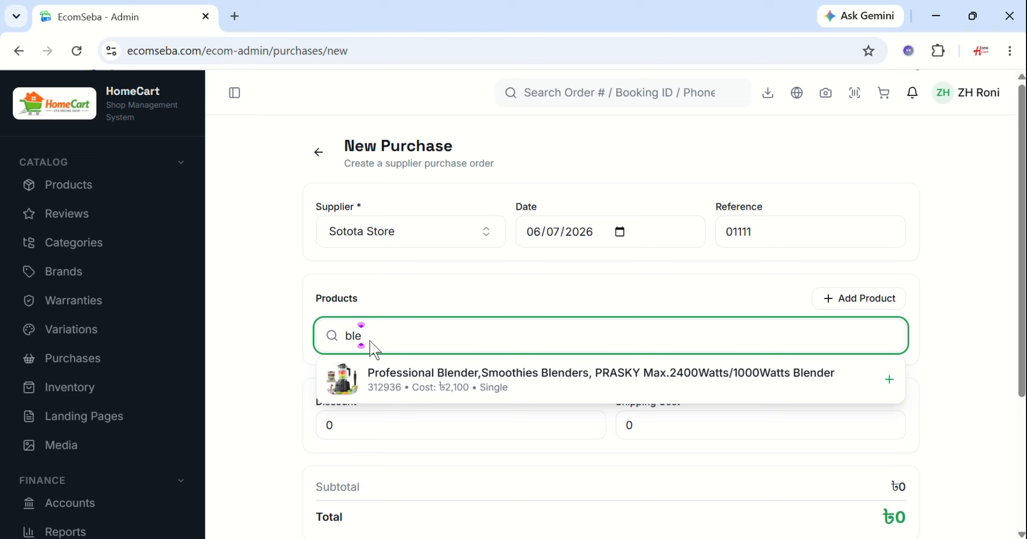
left_click(427, 386)
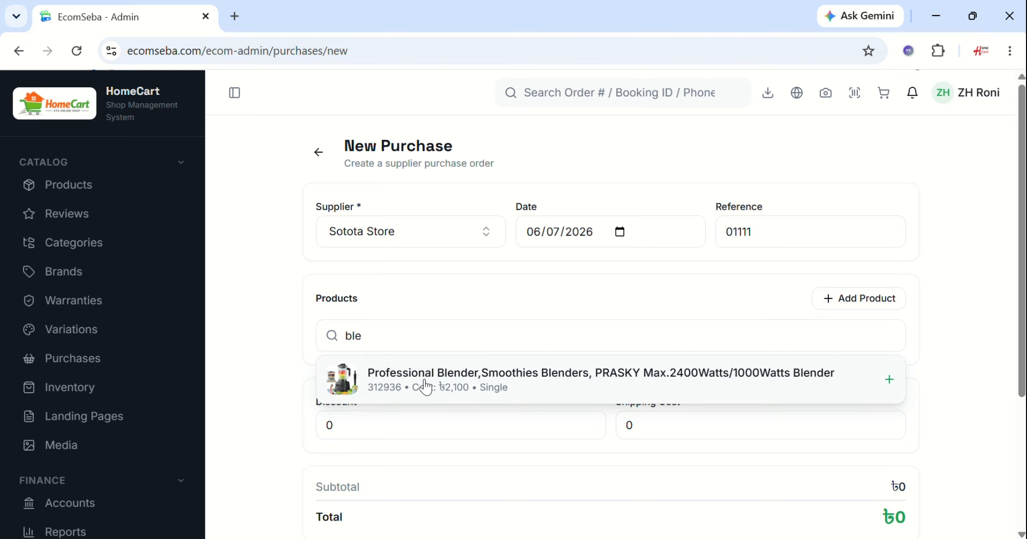
scroll(426, 372, "down", 2)
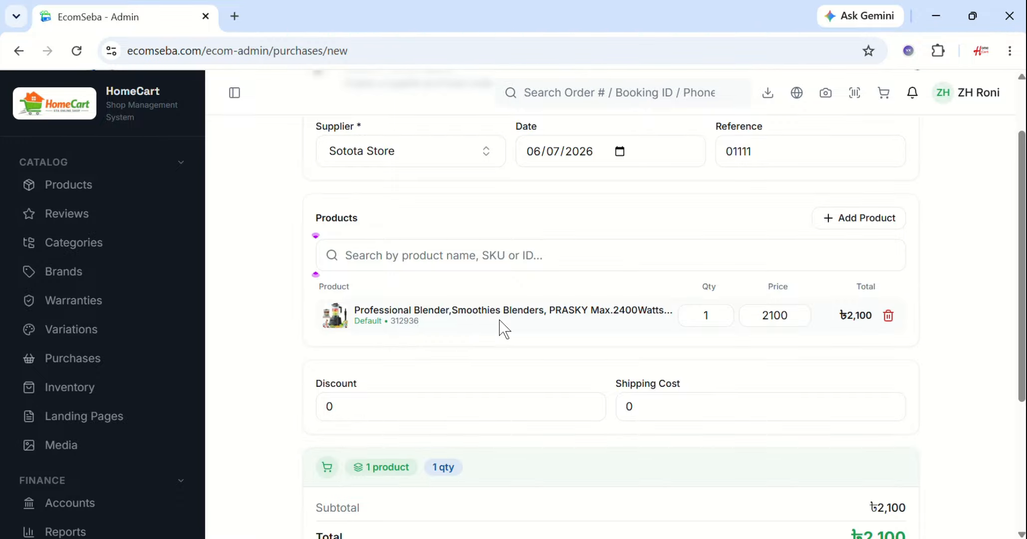
Step: Set the blender's purchase quantity to 10
left_click(705, 313)
double_click(700, 317)
left_click(712, 314)
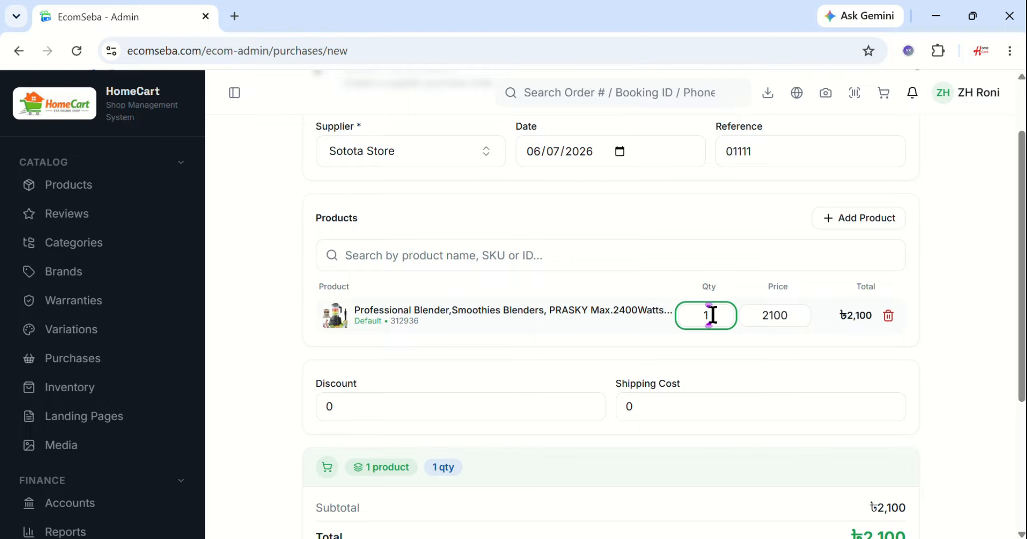
type("1")
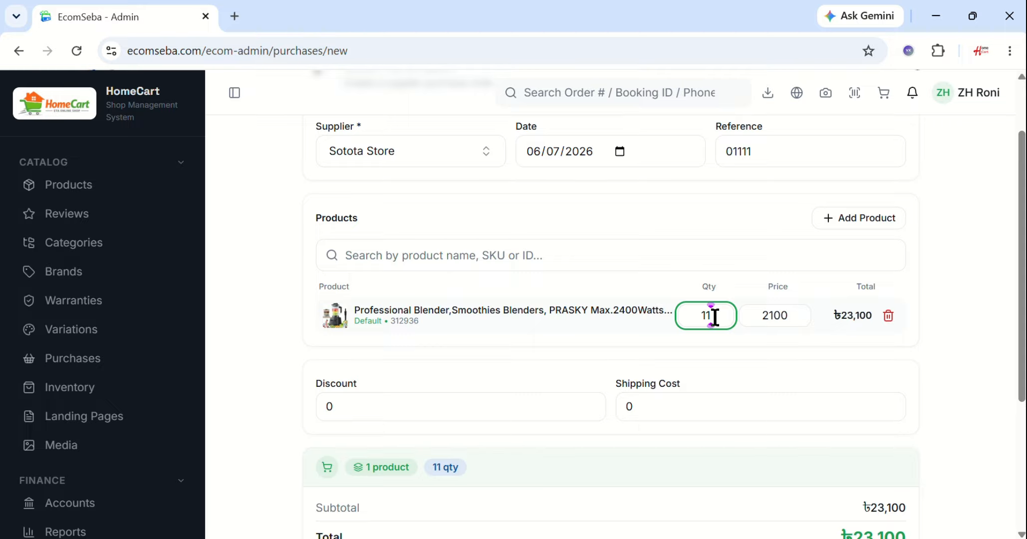
type("0")
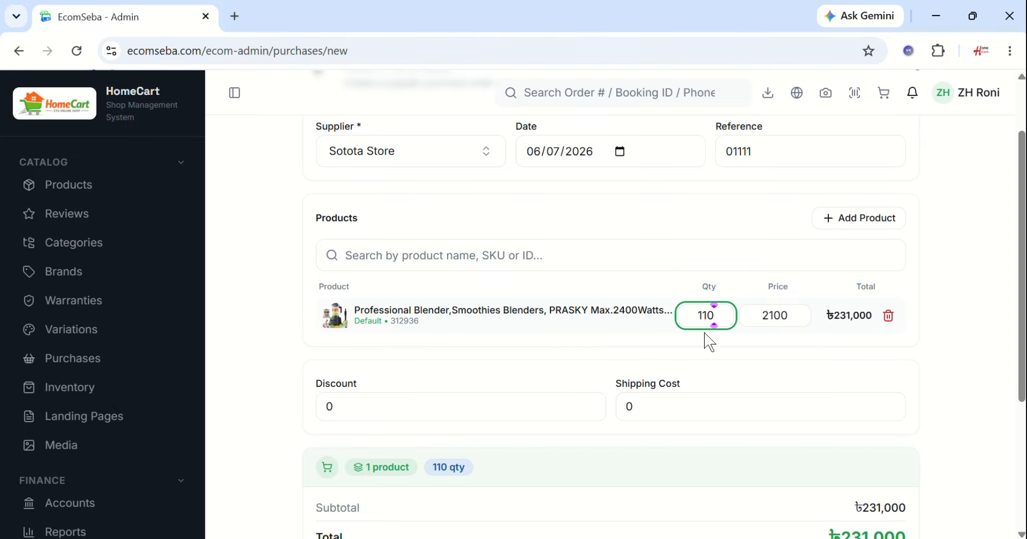
key("BackSpace")
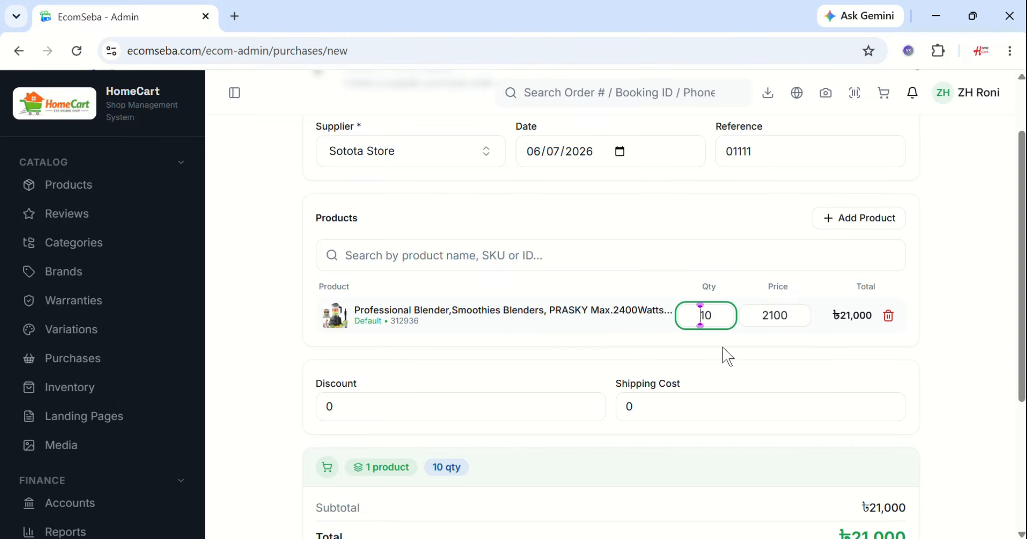
key("Right")
key("Right")
Step: Set the blender's unit price to 2200 and check its line total
left_click(798, 312)
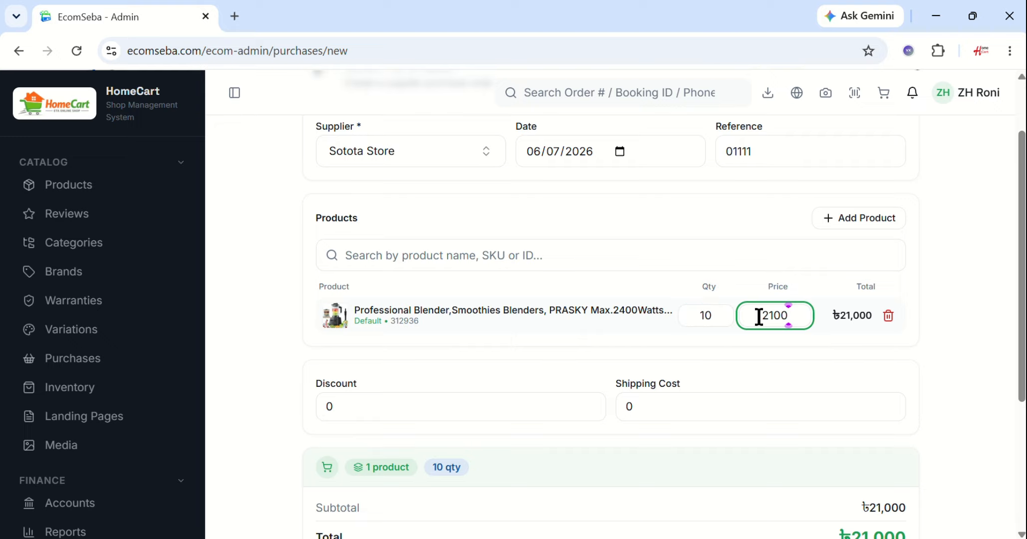
left_click_drag(789, 315, 758, 315)
type("2000")
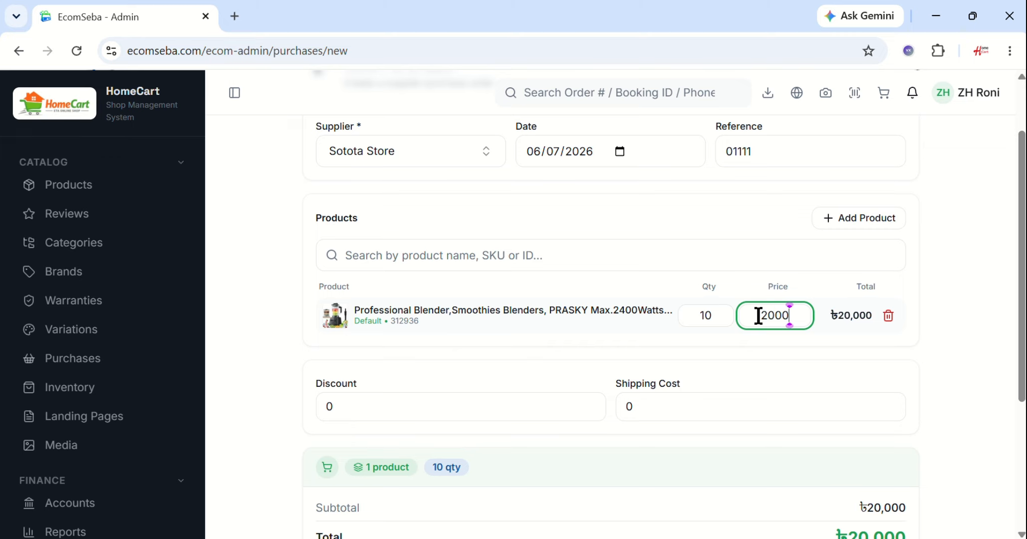
left_click_drag(795, 319, 741, 326)
type("2200")
left_click(786, 360)
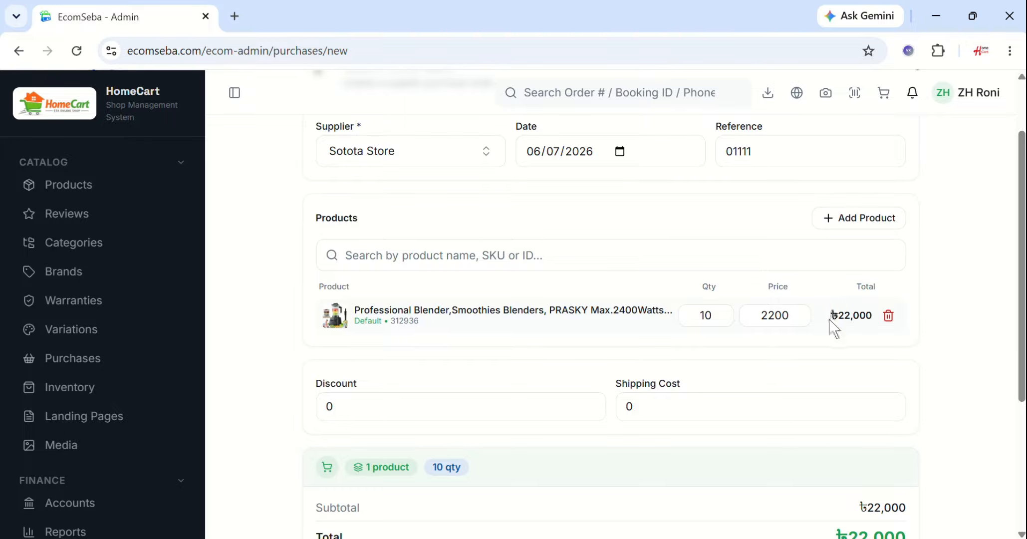
left_click_drag(829, 320, 867, 319)
Step: Check the purchase's discount field and set the shipping cost to 100
scroll(595, 334, "down", 3)
left_click(338, 244)
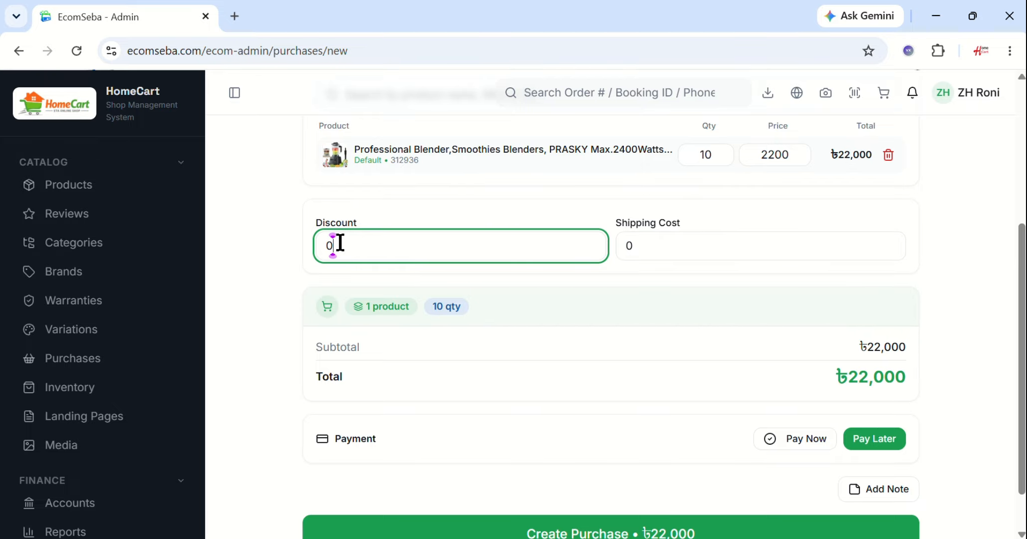
left_click_drag(340, 243, 318, 247)
left_click(653, 250)
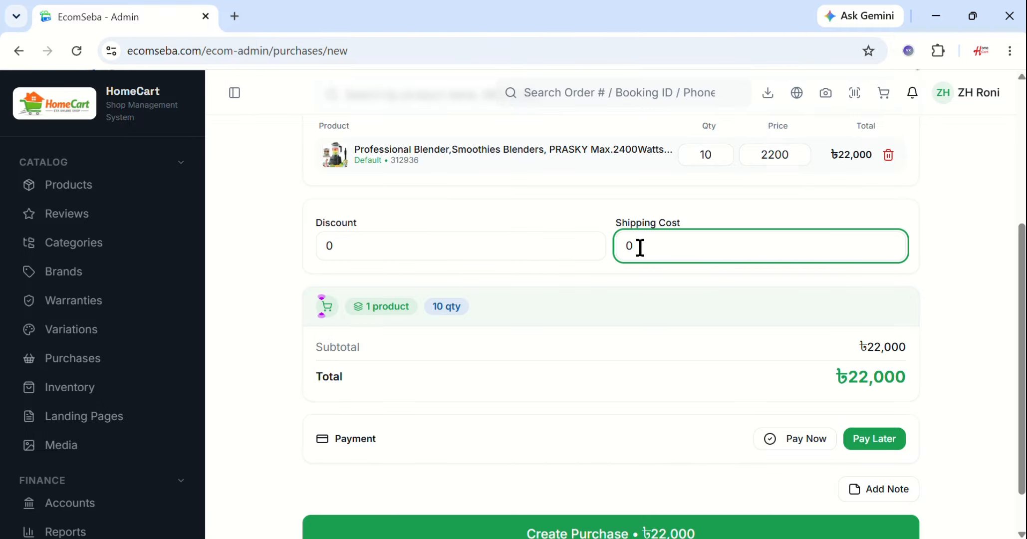
left_click_drag(640, 247, 626, 246)
type("100")
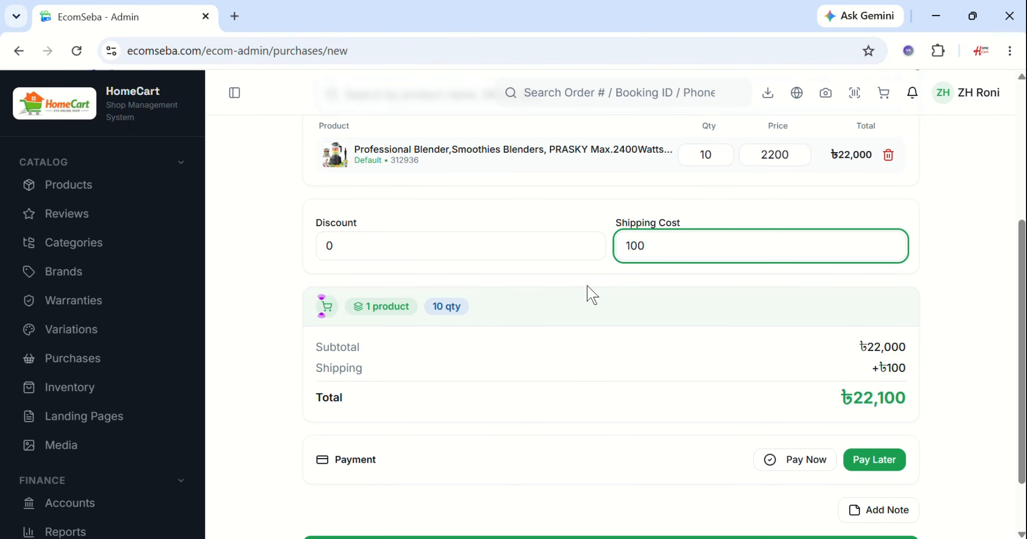
left_click(578, 277)
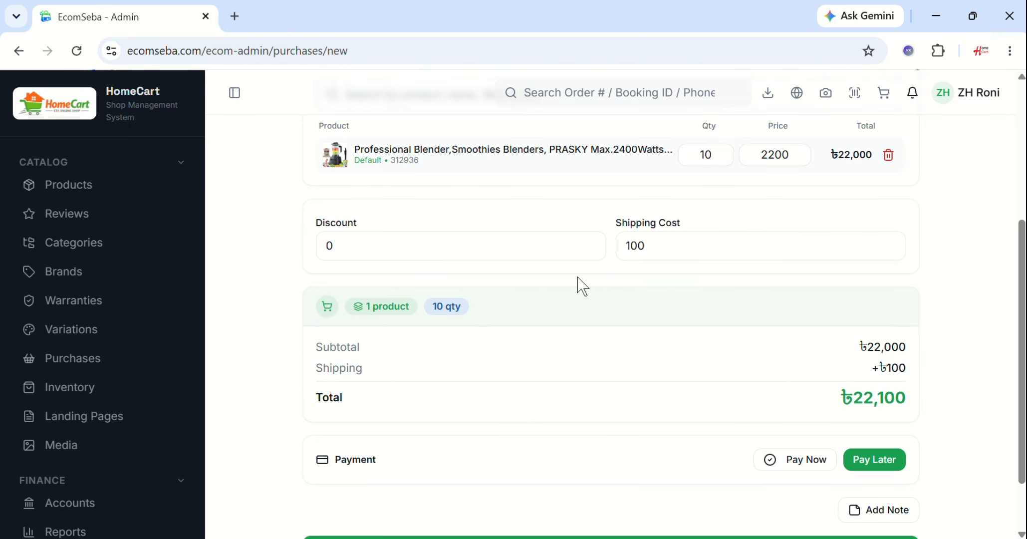
Step: Review the product count, quantity, shipping and total in the purchase summary
scroll(582, 287, "down", 2)
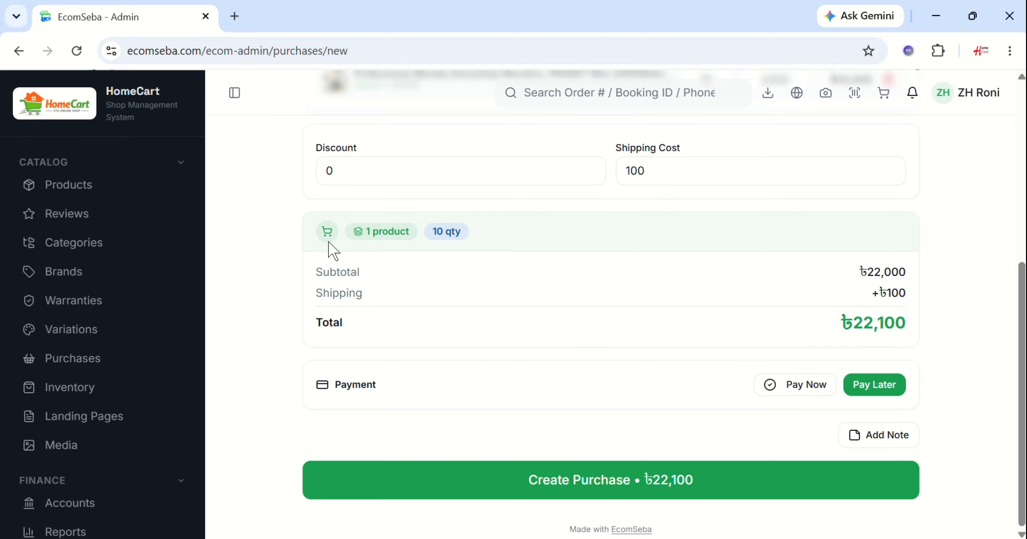
left_click_drag(356, 233, 413, 244)
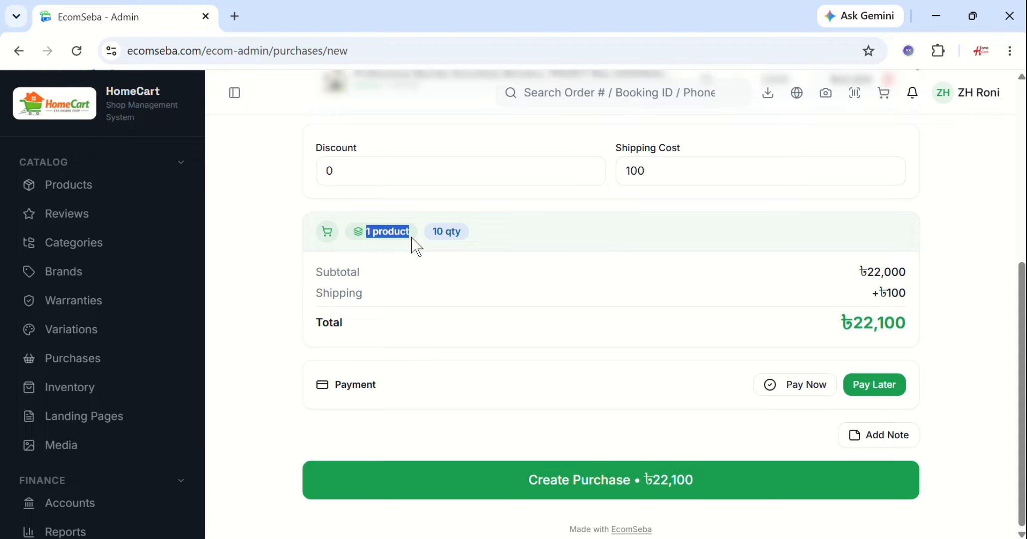
left_click_drag(430, 231, 464, 231)
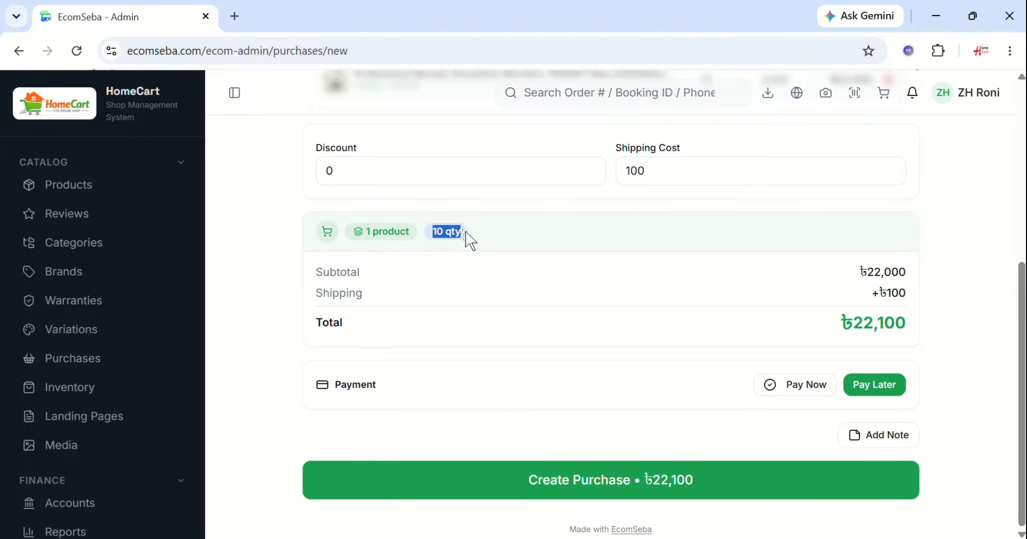
left_click(474, 233)
left_click_drag(853, 283, 910, 307)
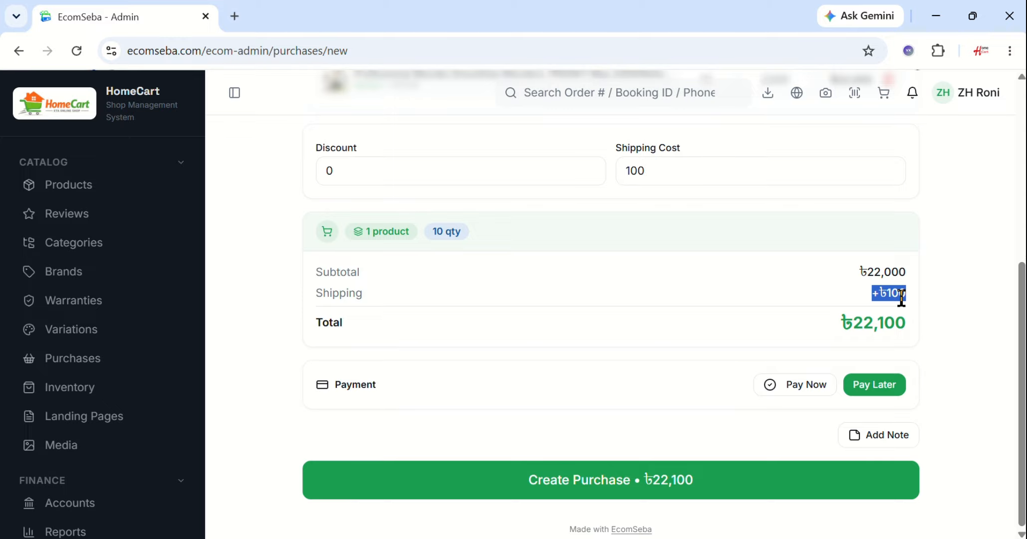
left_click(834, 332)
left_click_drag(834, 332, 908, 324)
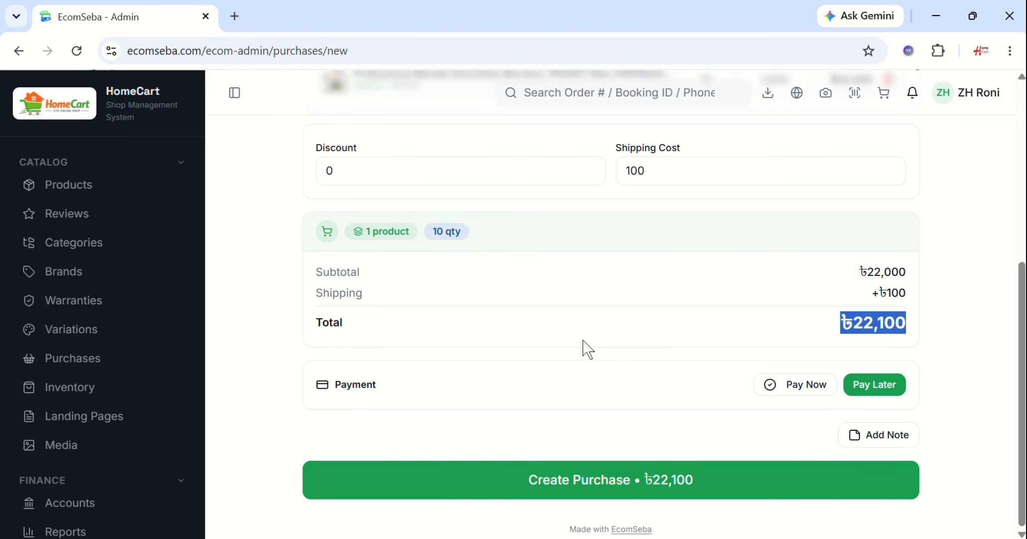
Step: Try the Pay Now option by opening its payment source choices, and return the payment to Pay Later
left_click(805, 397)
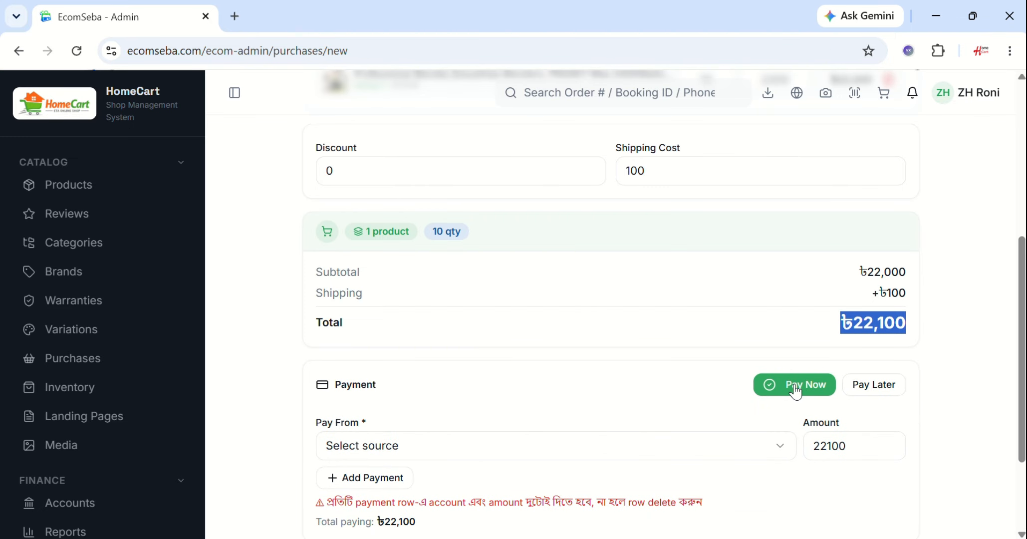
scroll(593, 334, "down", 3)
left_click(392, 319)
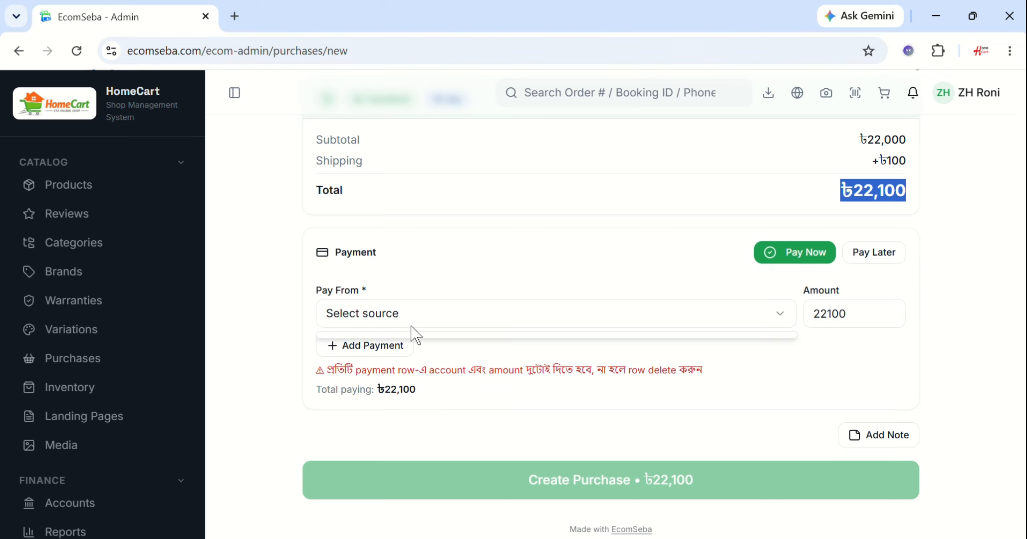
left_click(431, 310)
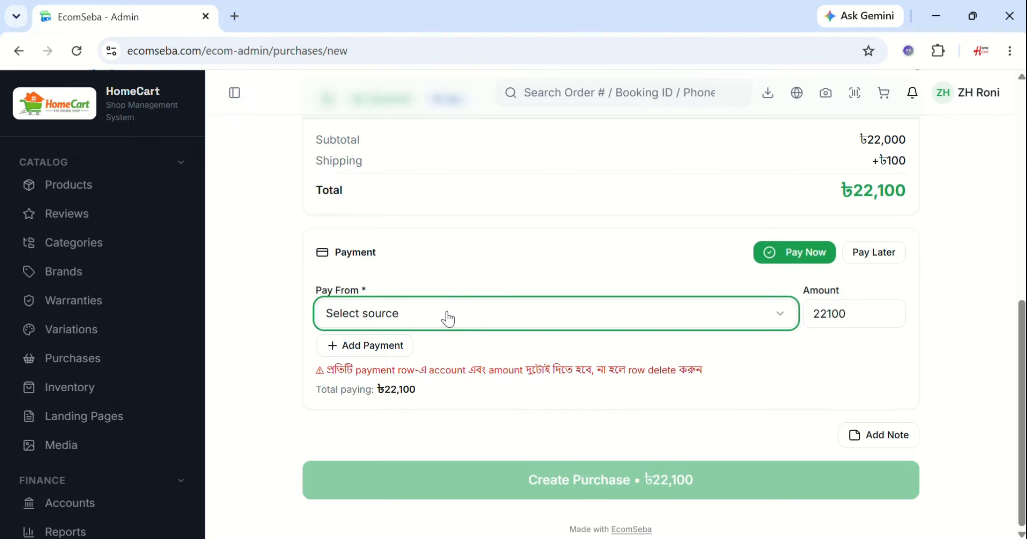
left_click(869, 257)
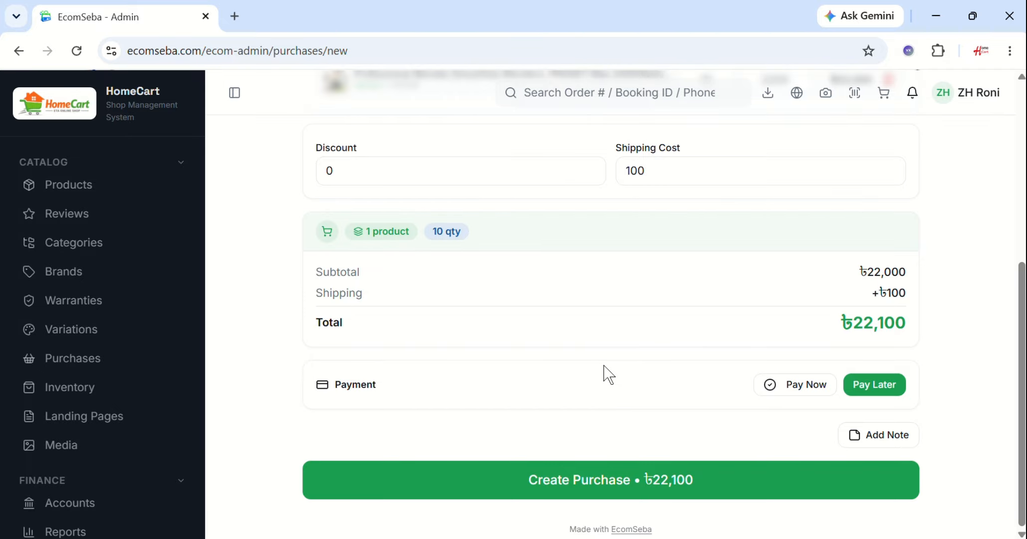
Step: Create the purchase order with payment deferred and reload the purchase list
left_click(601, 493)
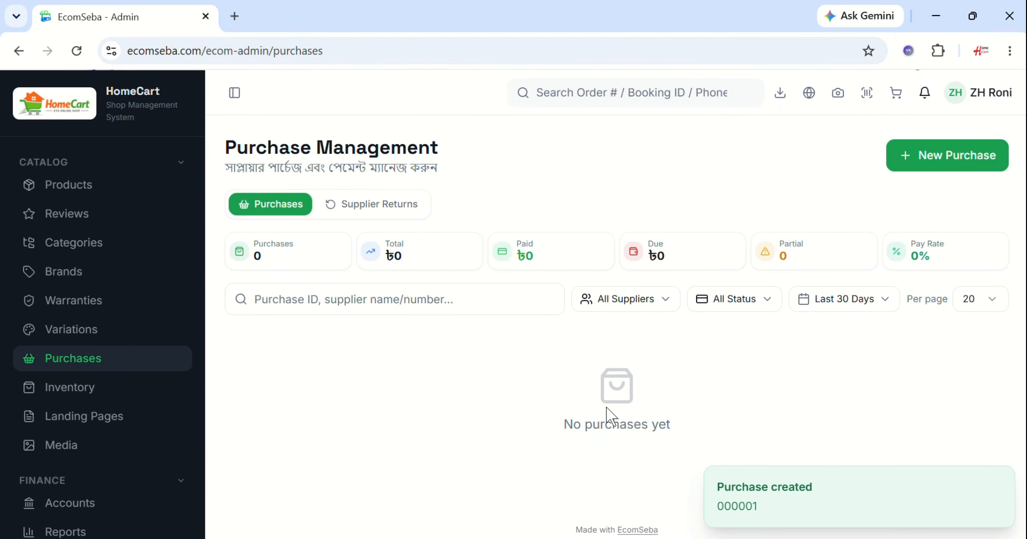
left_click(76, 51)
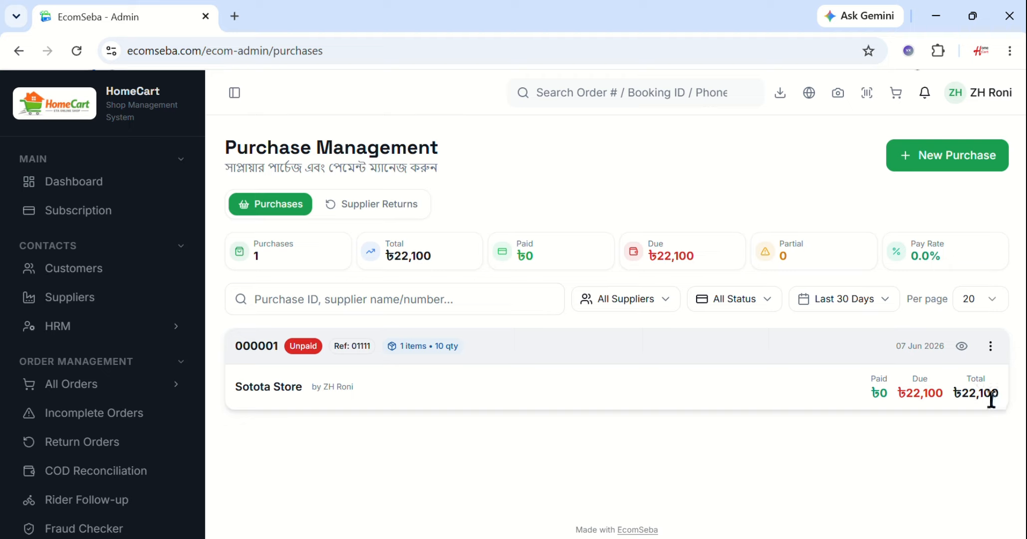
Step: Review the due amount, item count and quantity of the Sotota Store purchase in the list
left_click_drag(900, 394, 945, 408)
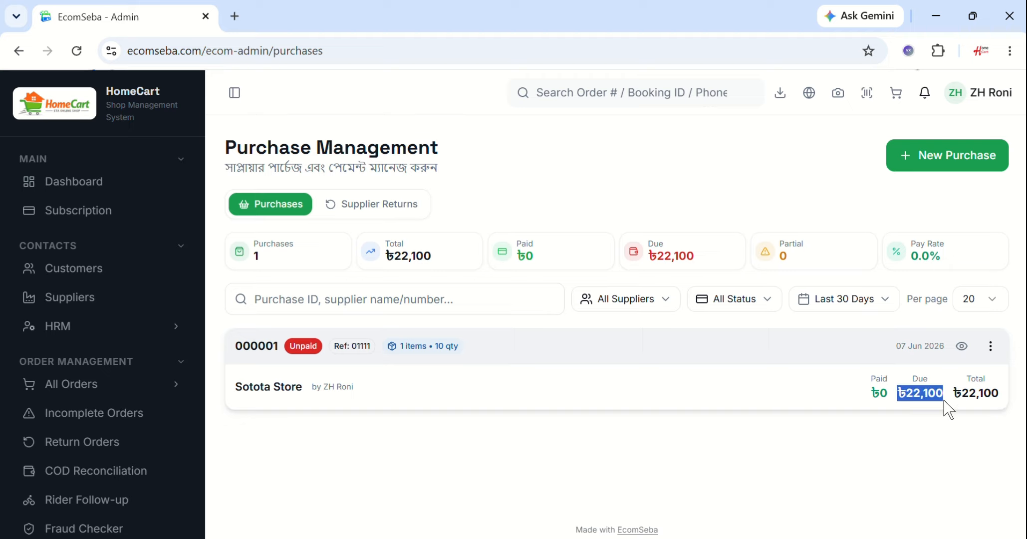
left_click(843, 403)
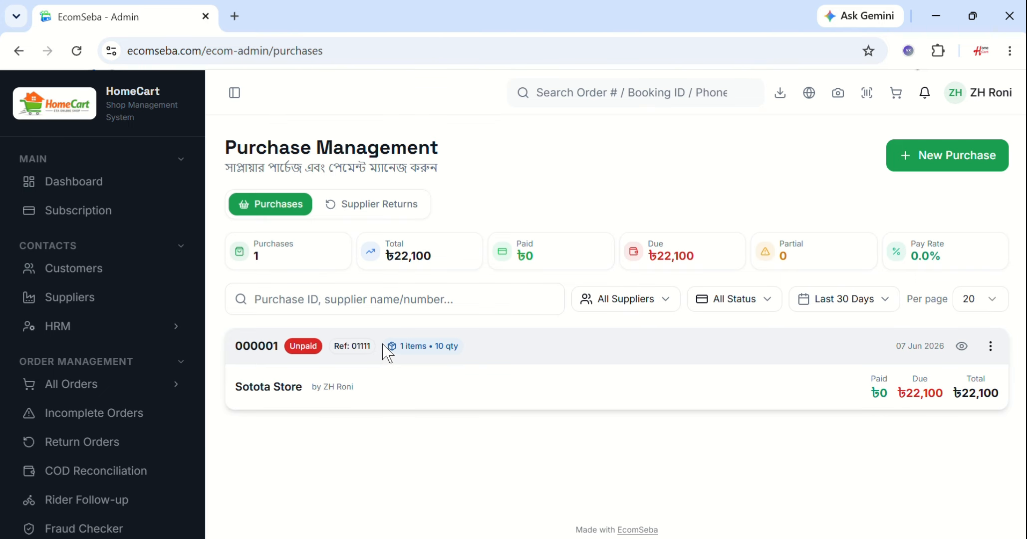
left_click_drag(386, 351, 449, 349)
left_click(471, 348)
triple_click(454, 348)
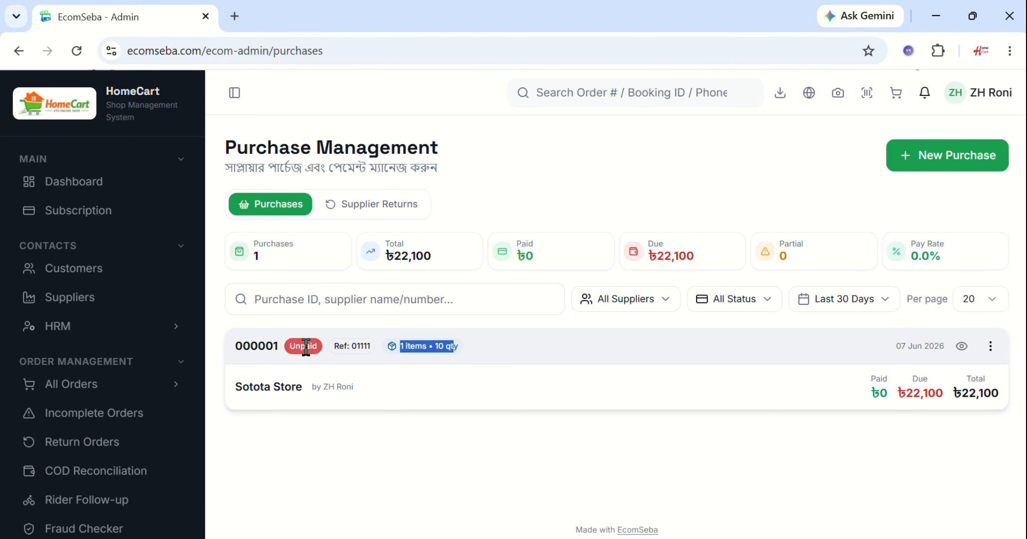
Step: Open the Sotota Store purchase for editing from its details and save it without changing any values
left_click(961, 345)
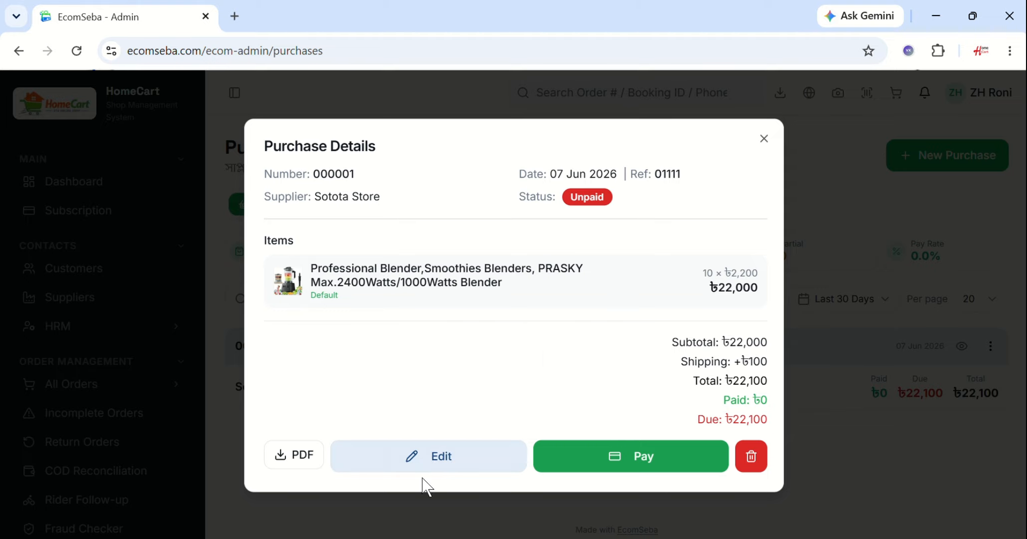
left_click(437, 461)
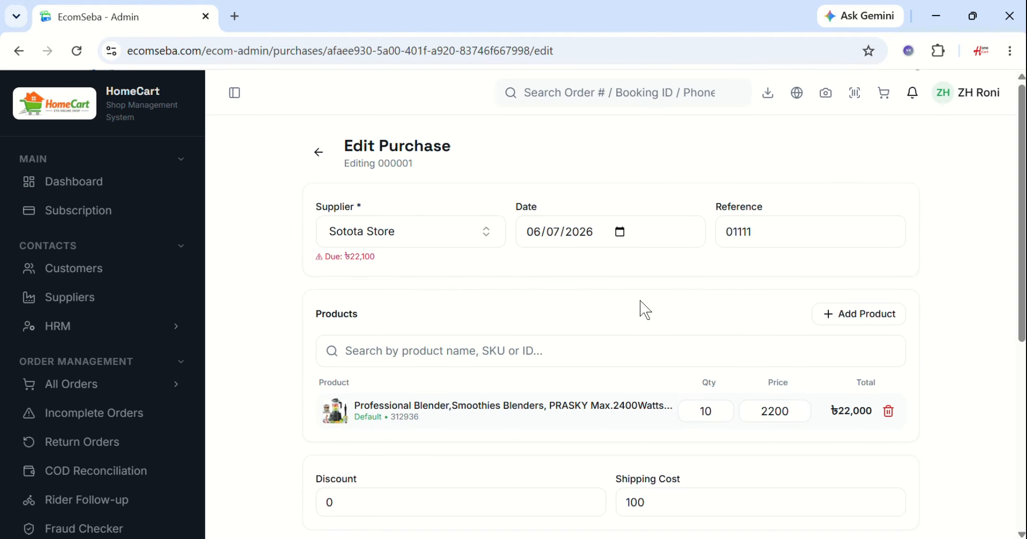
scroll(508, 307, "down", 5)
left_click(592, 496)
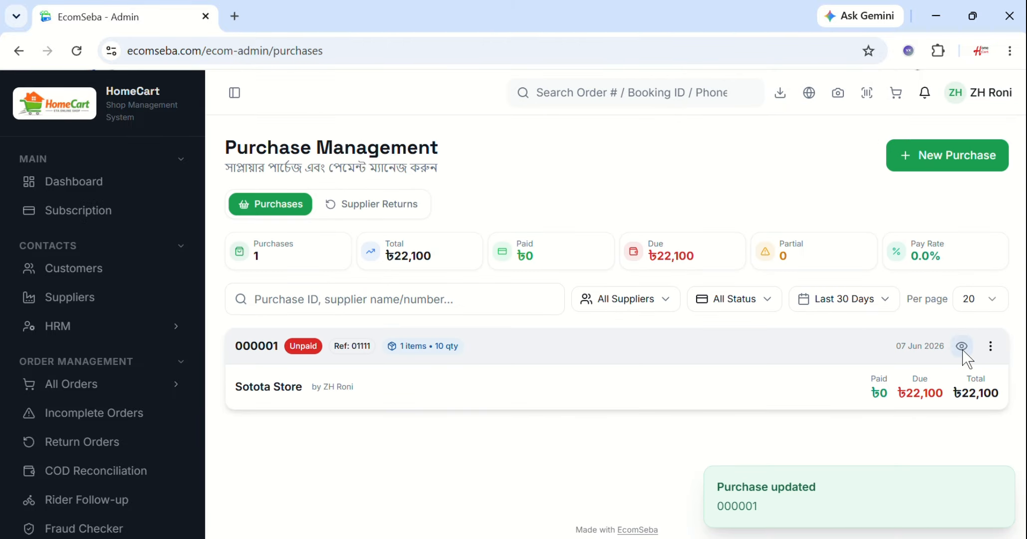
Step: Reopen the details of the Sotota Store purchase and check its due amount
left_click(962, 346)
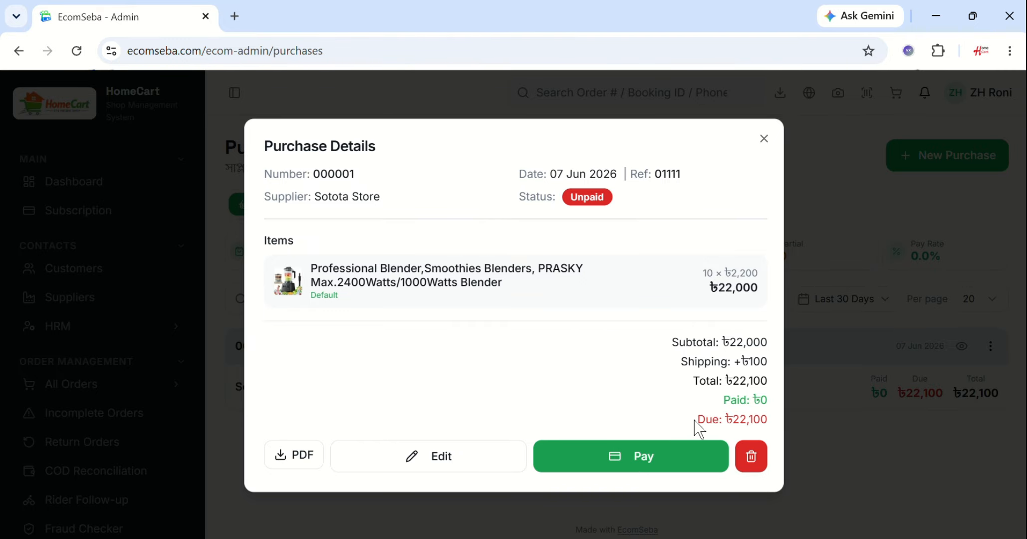
left_click_drag(699, 422, 775, 422)
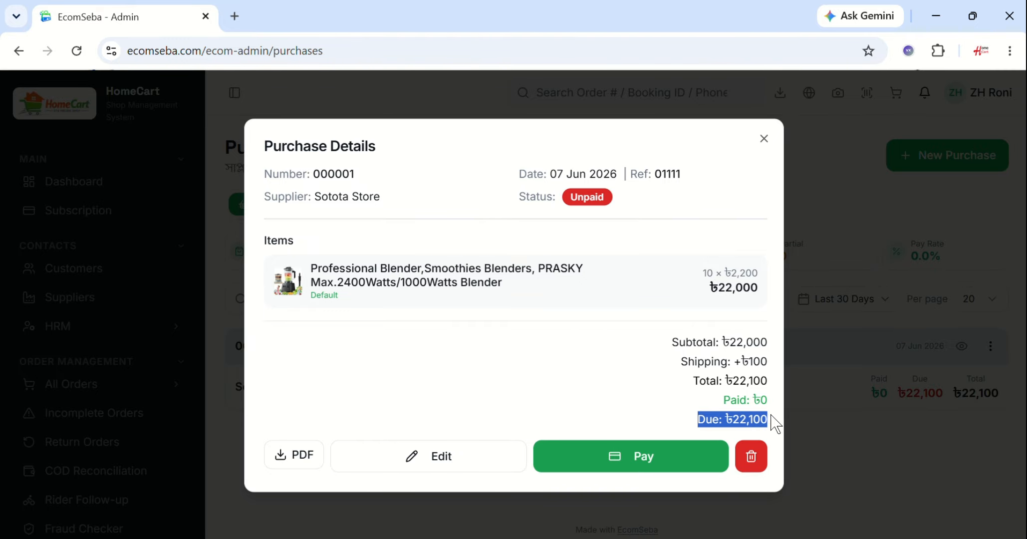
Step: Preview the Sotota Store purchase invoice as a PDF without saving it, and review the actions available for the purchase in the list
left_click(295, 463)
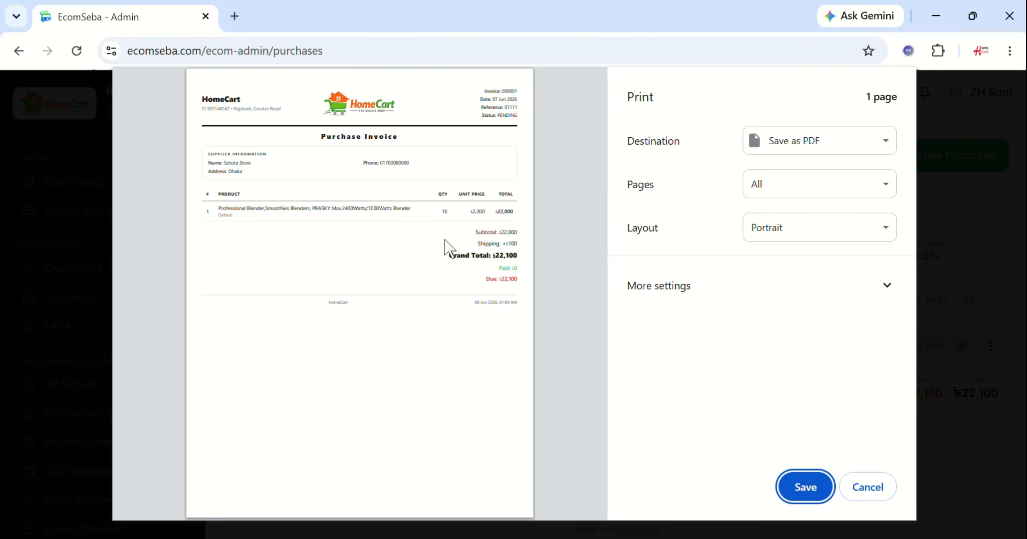
left_click(890, 494)
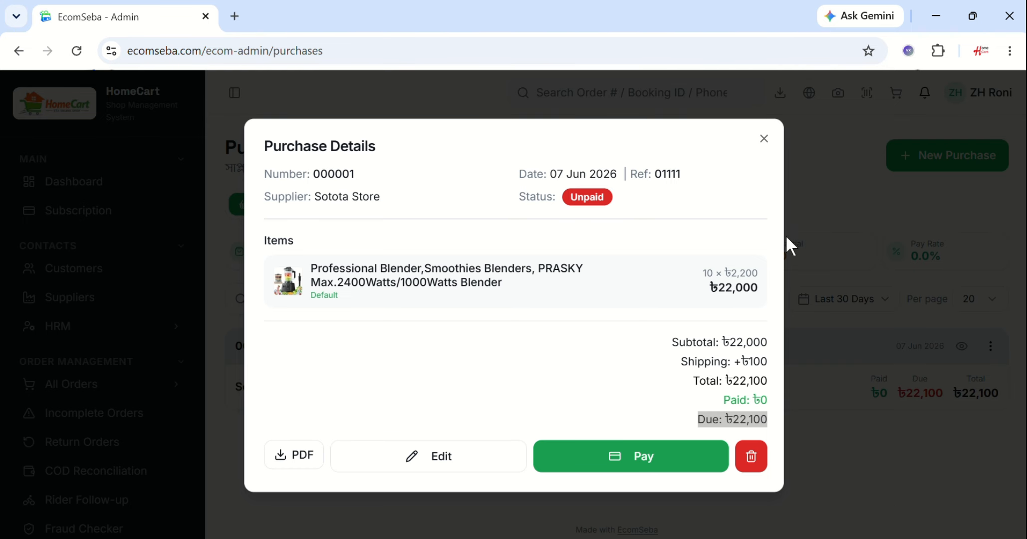
left_click(762, 140)
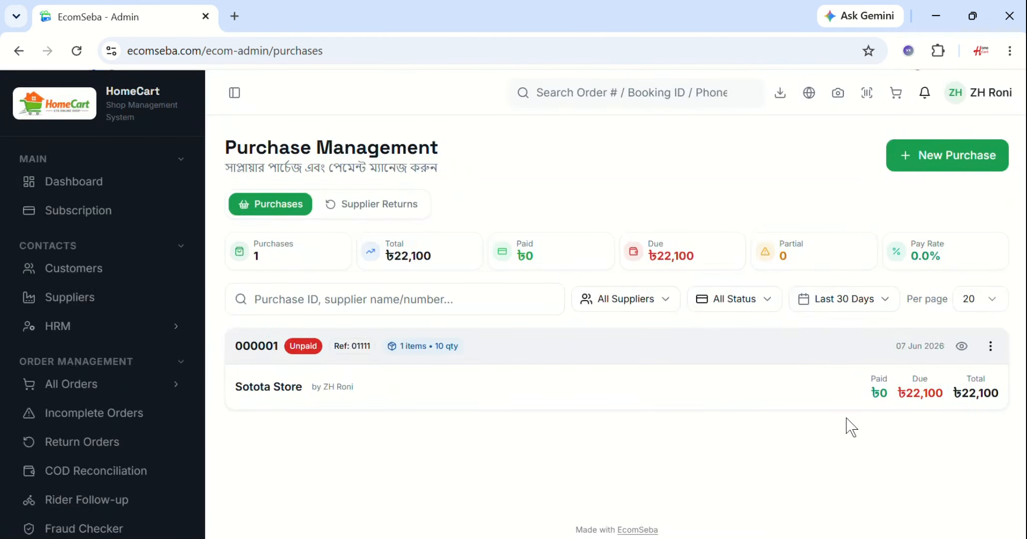
left_click(990, 346)
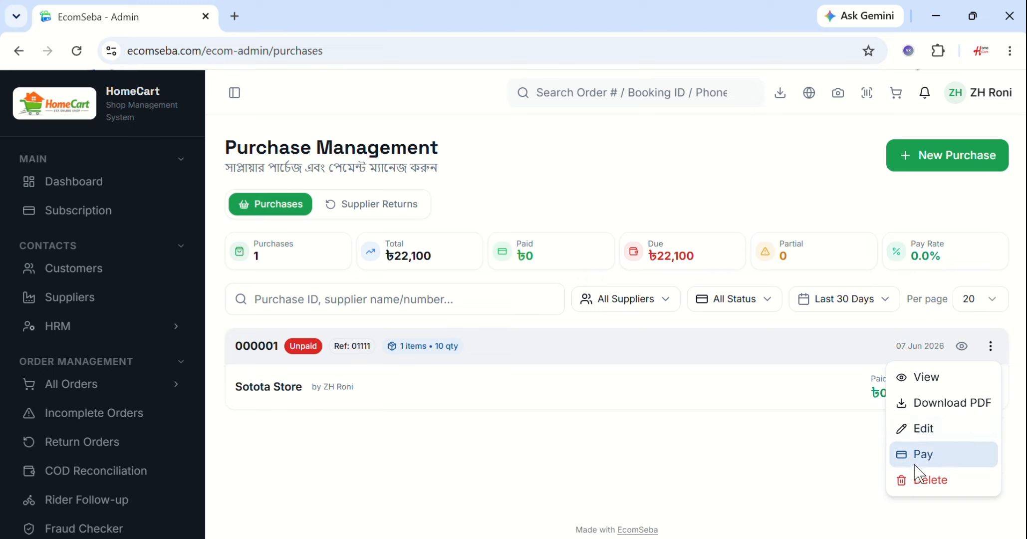
left_click(931, 403)
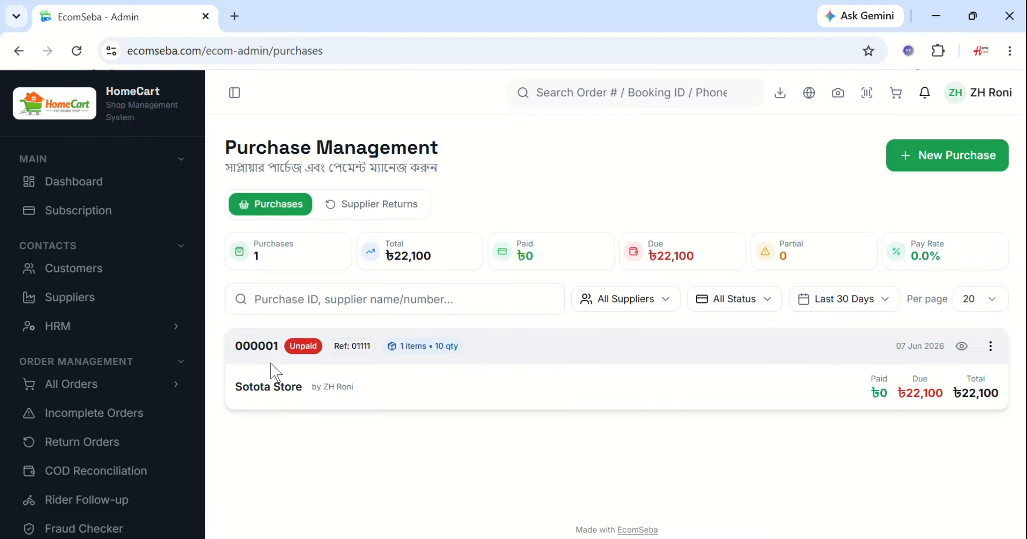
Step: Open the supplier list and reload it to check Sotota Store's purchase, paid and due amounts
left_click(70, 298)
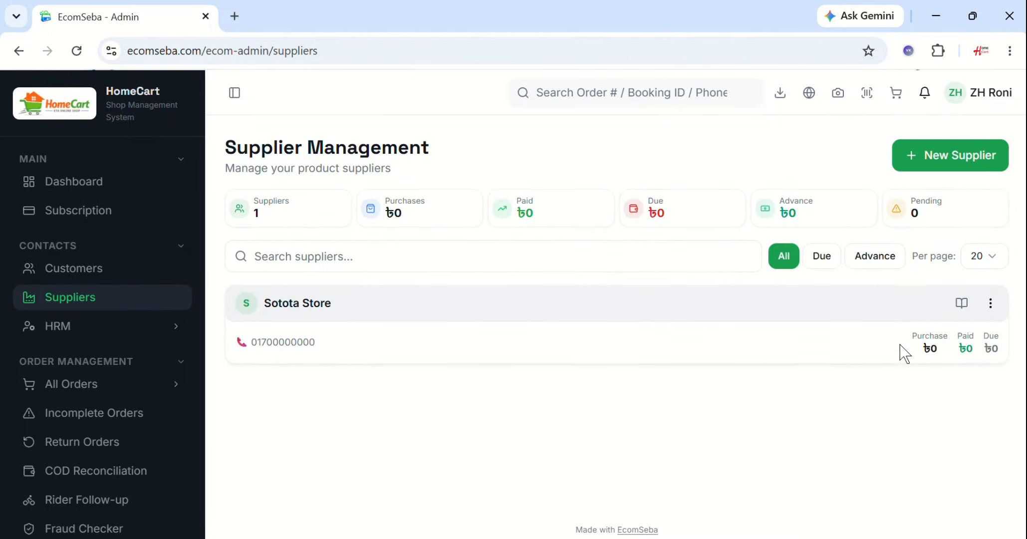
left_click(76, 54)
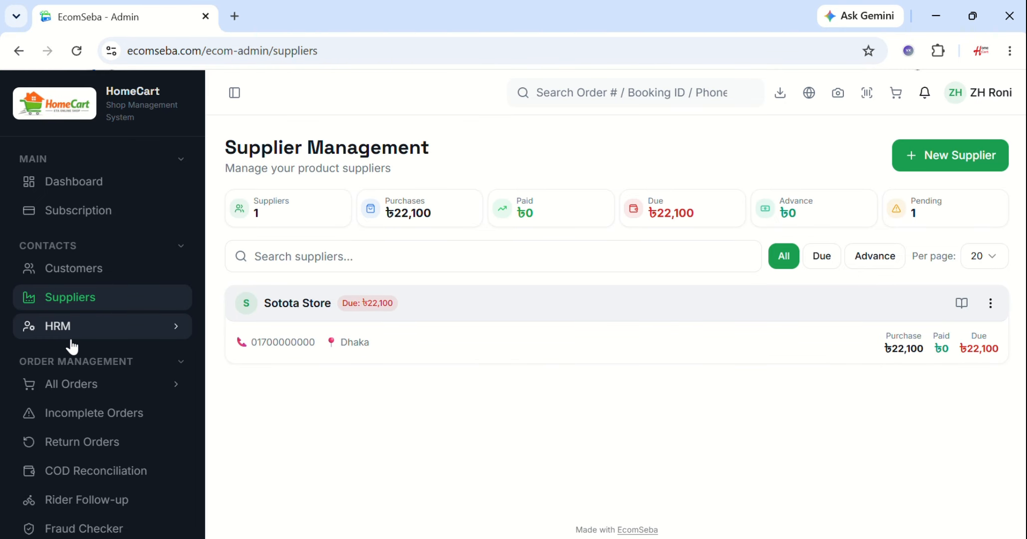
Step: Open the product list and check the stock of the Professional Blender
scroll(105, 344, "down", 4)
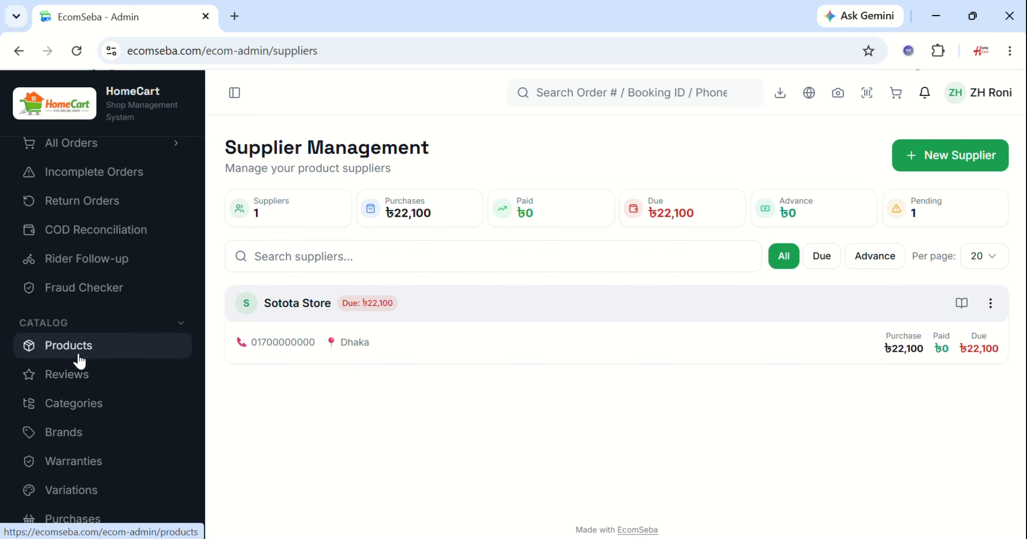
left_click(85, 352)
scroll(399, 418, "down", 3)
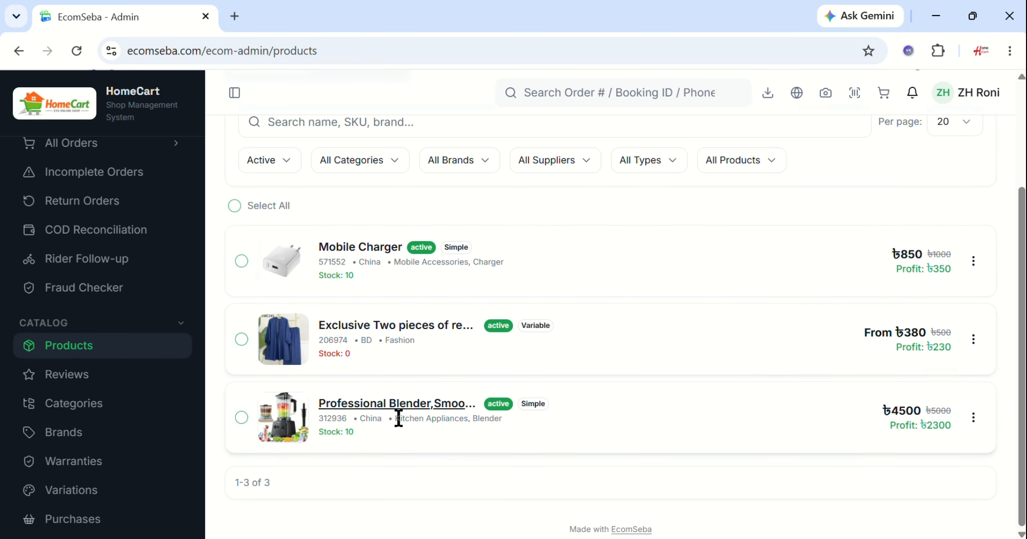
left_click_drag(358, 432, 319, 439)
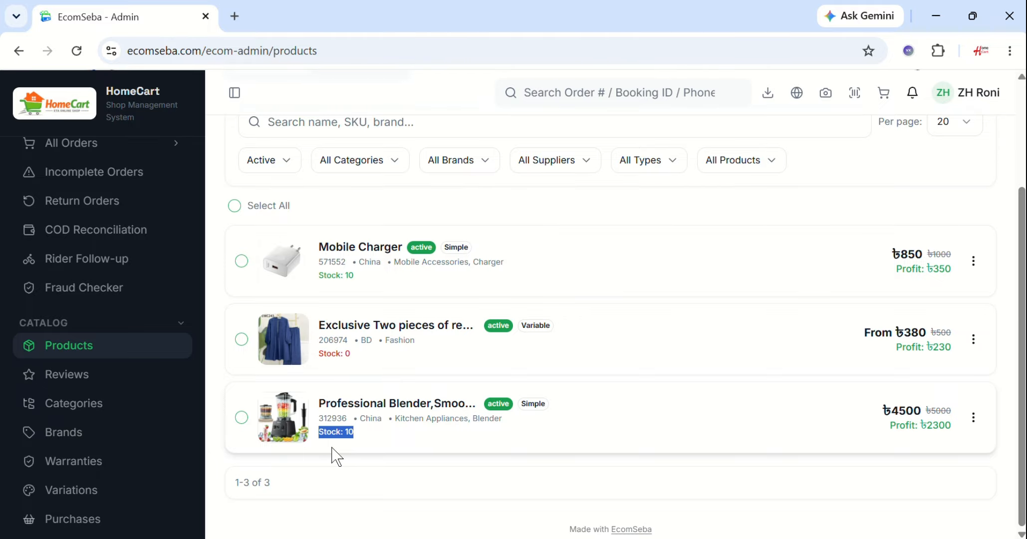